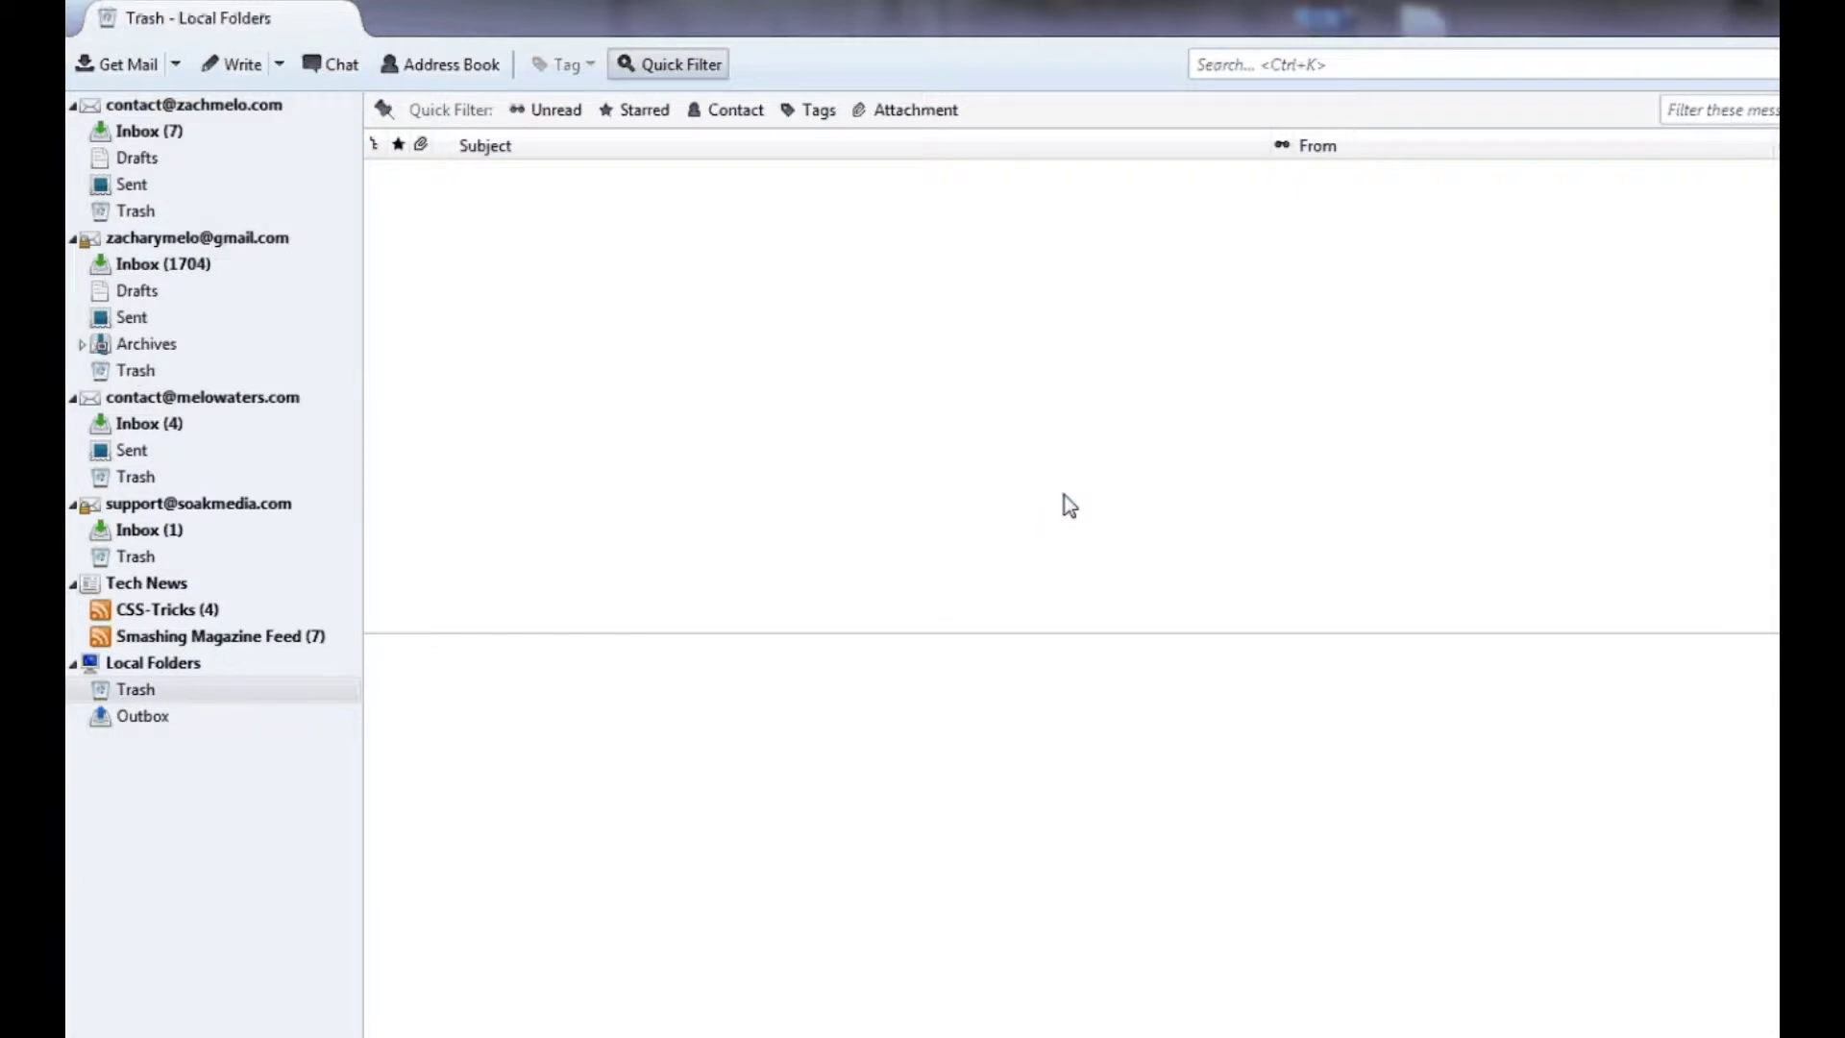
- Start a new Blogs & News Feeds account from File > New > Other Accounts
key("alt")
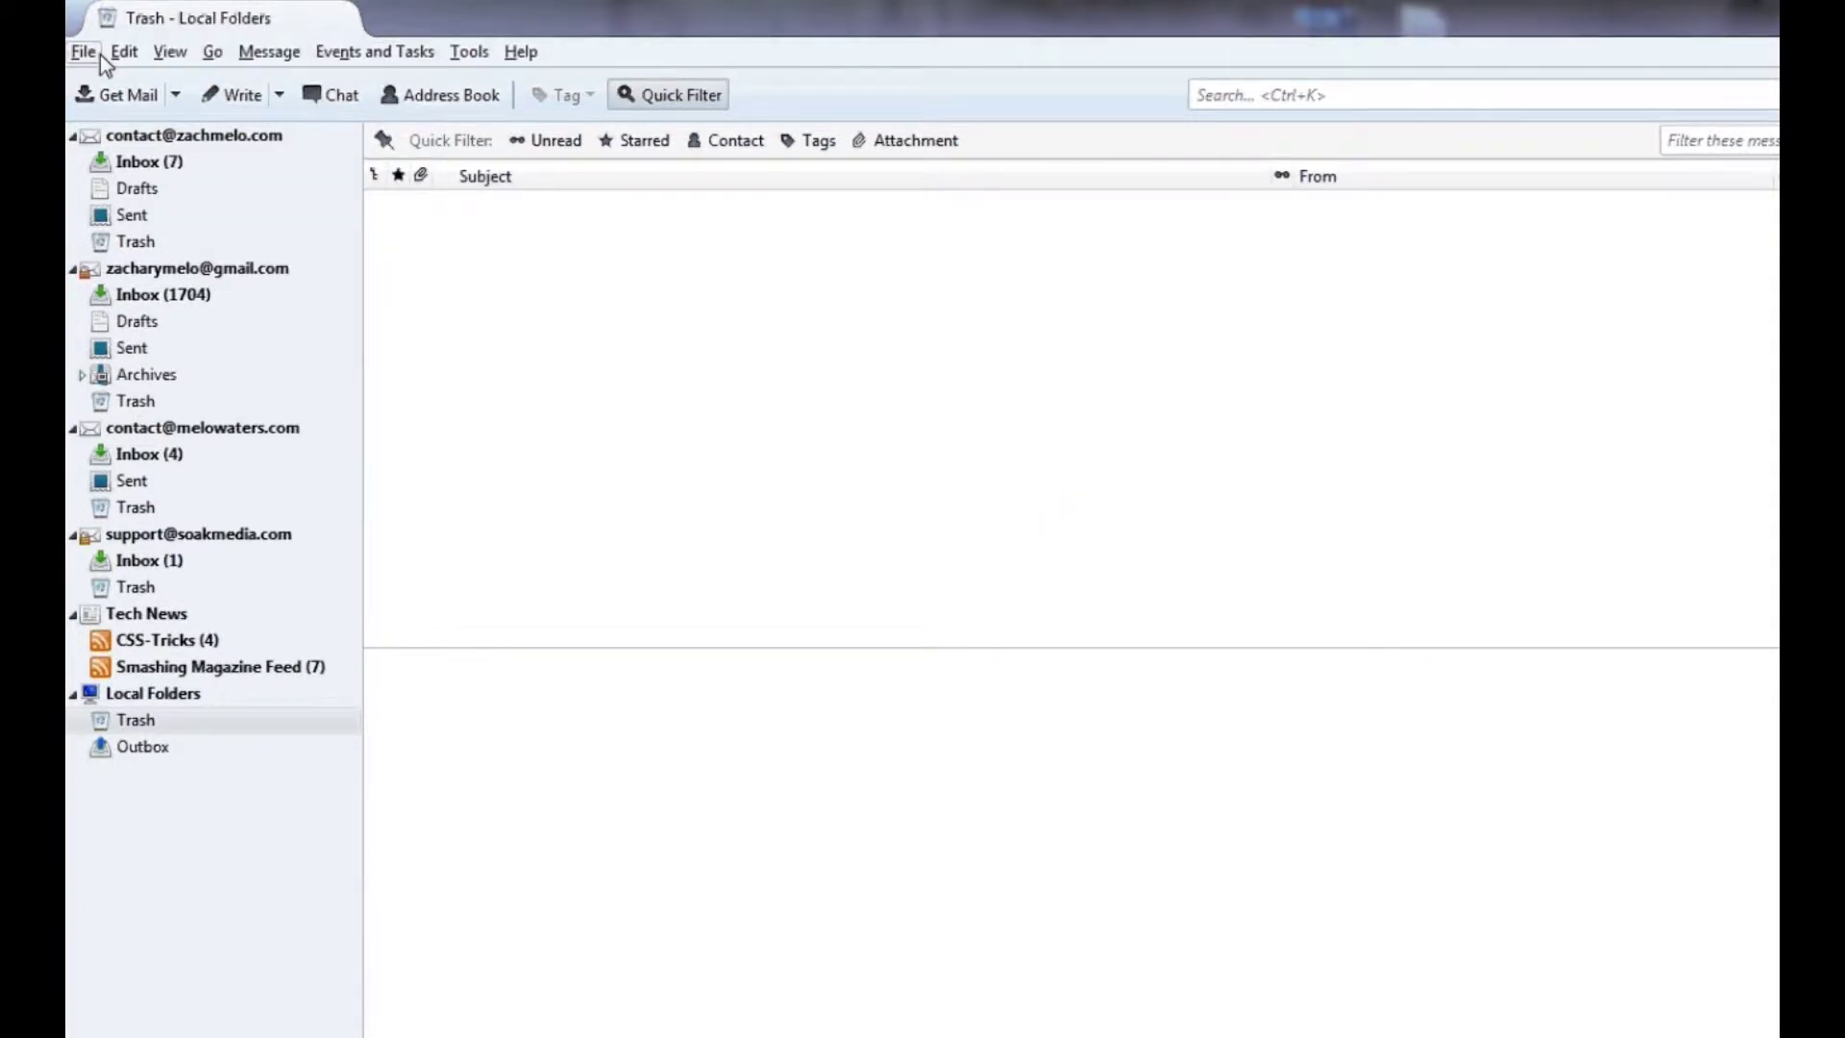
left_click(84, 53)
mouse_move(127, 83)
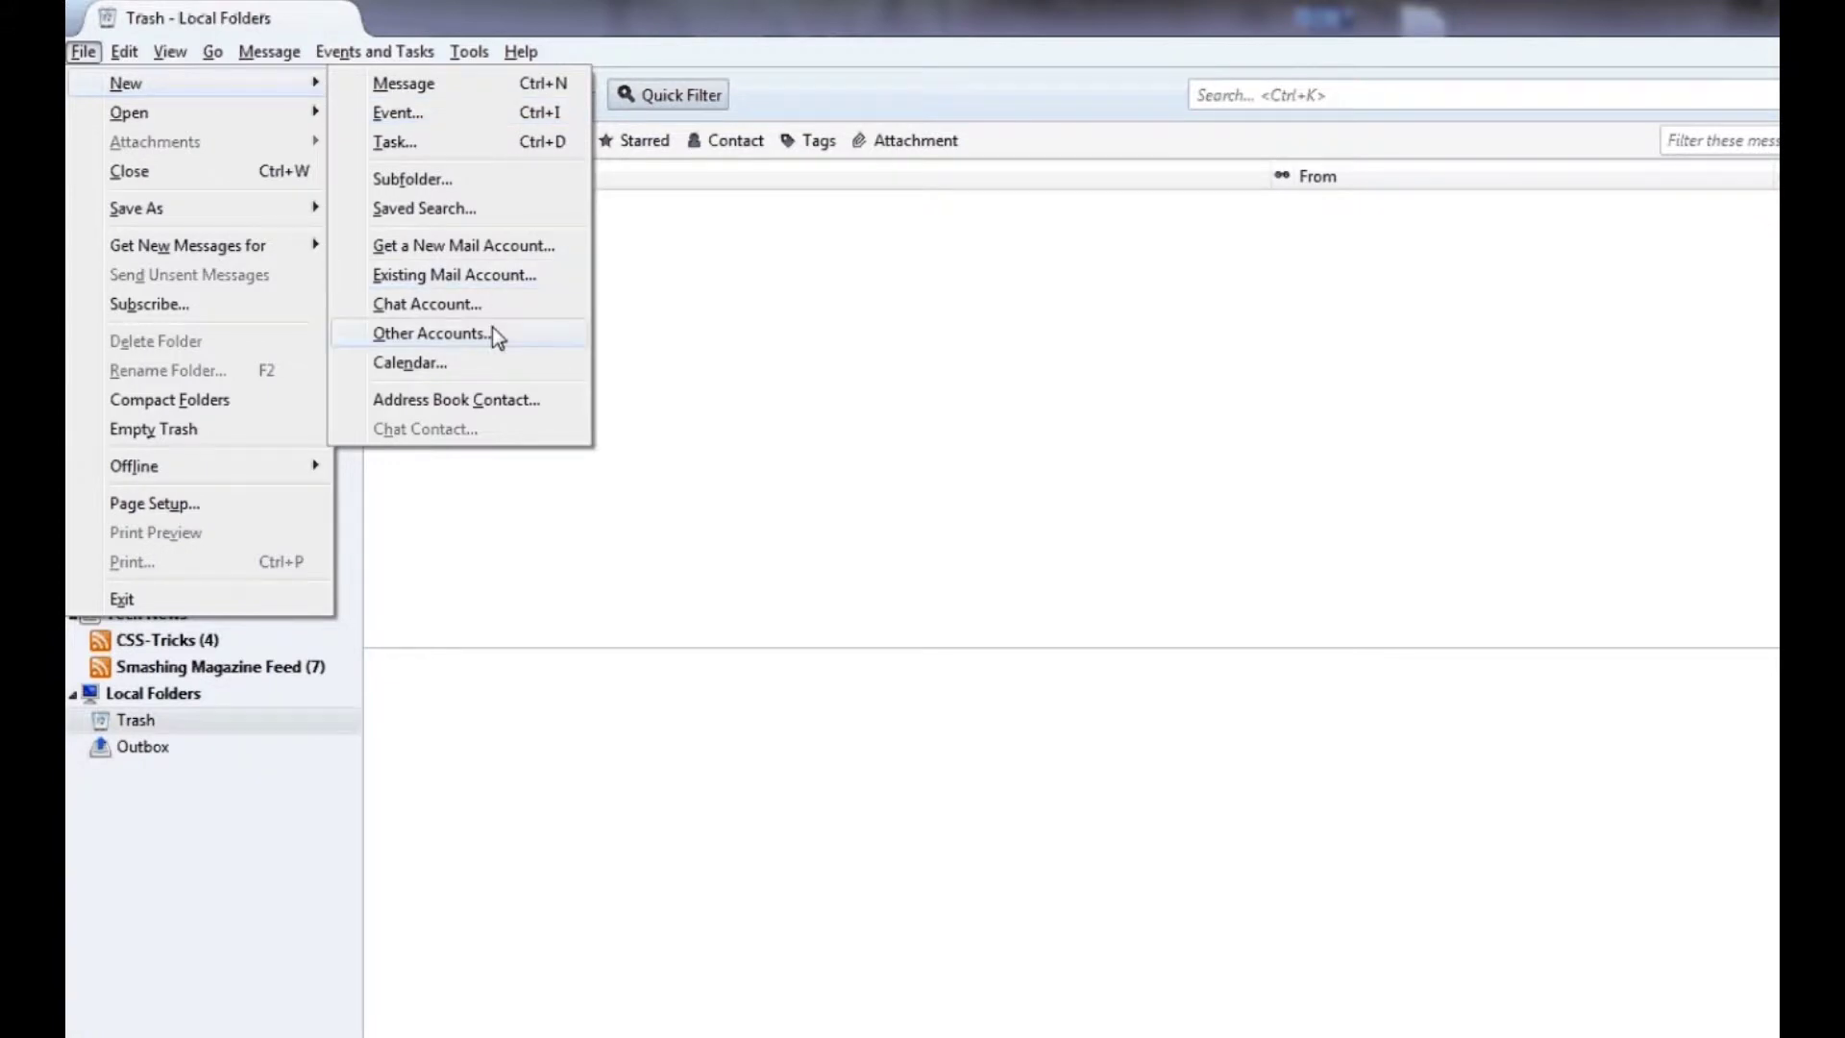
left_click(492, 333)
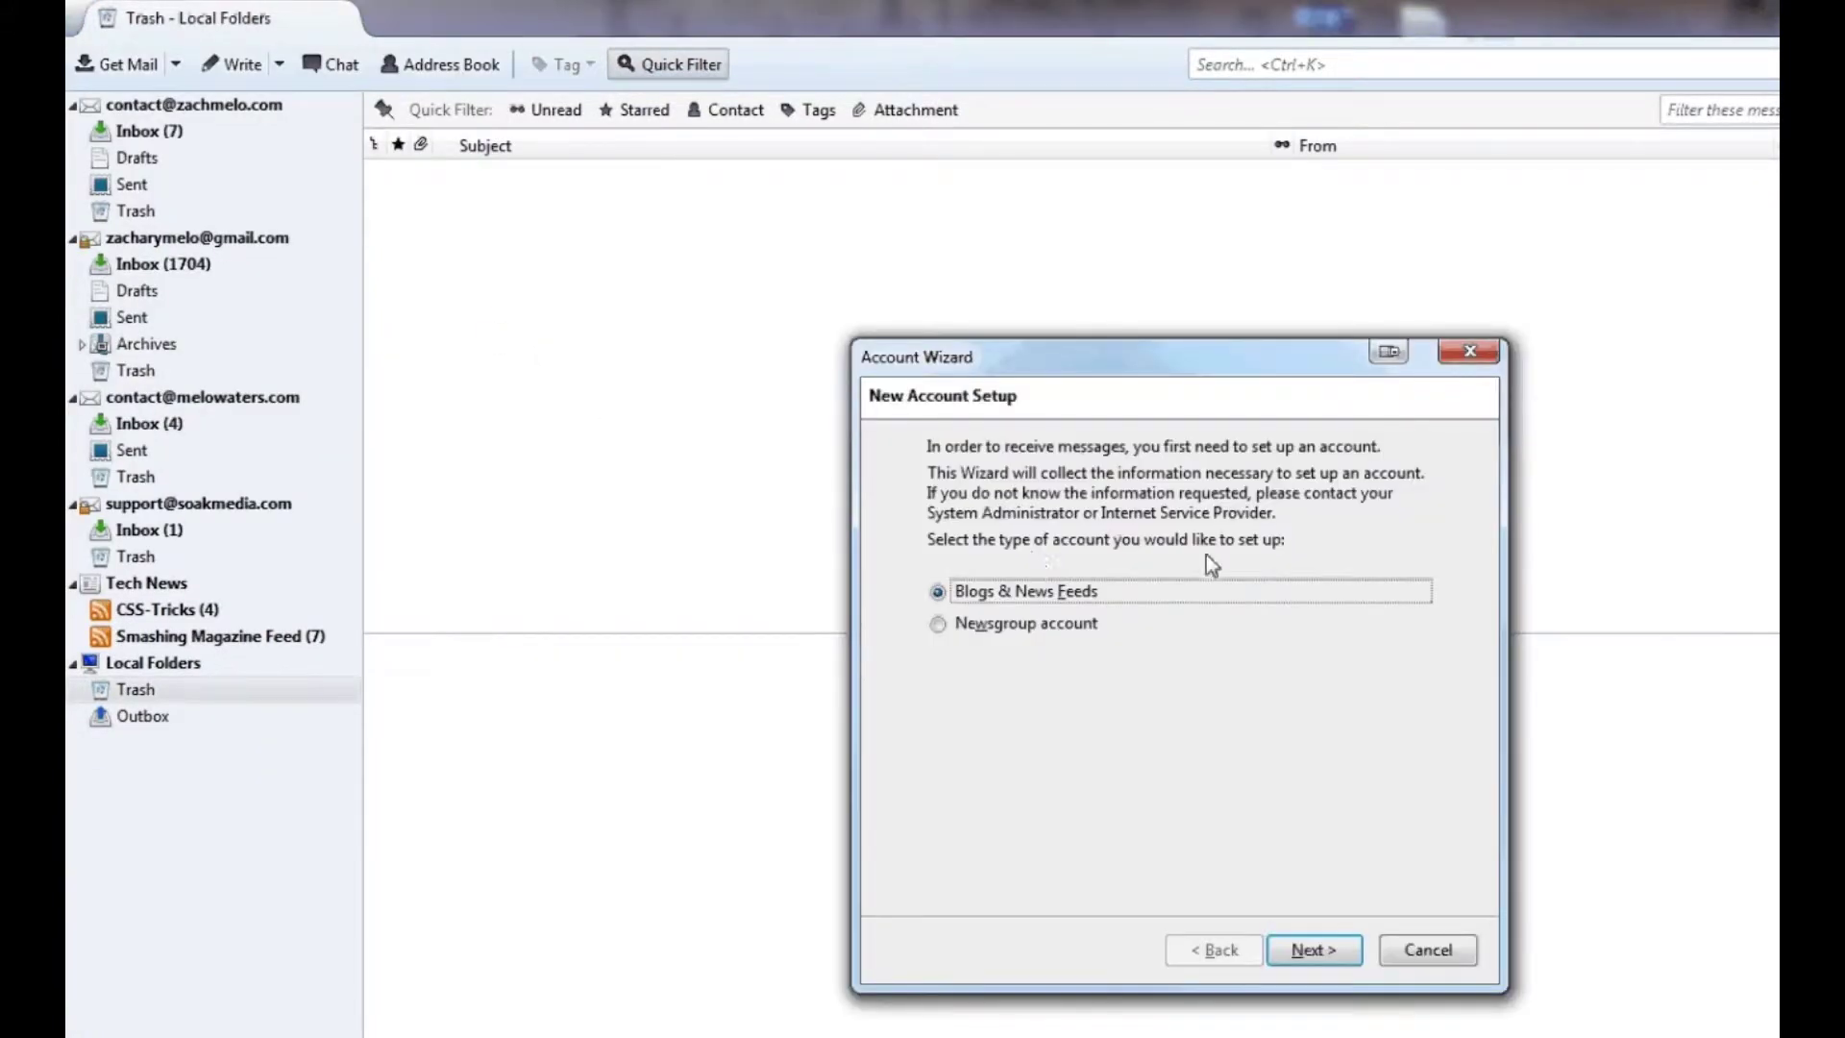
left_click(1311, 949)
- Rename the feed account to 'Sports Feeds' and continue to the final setup page
key("ctrl+a")
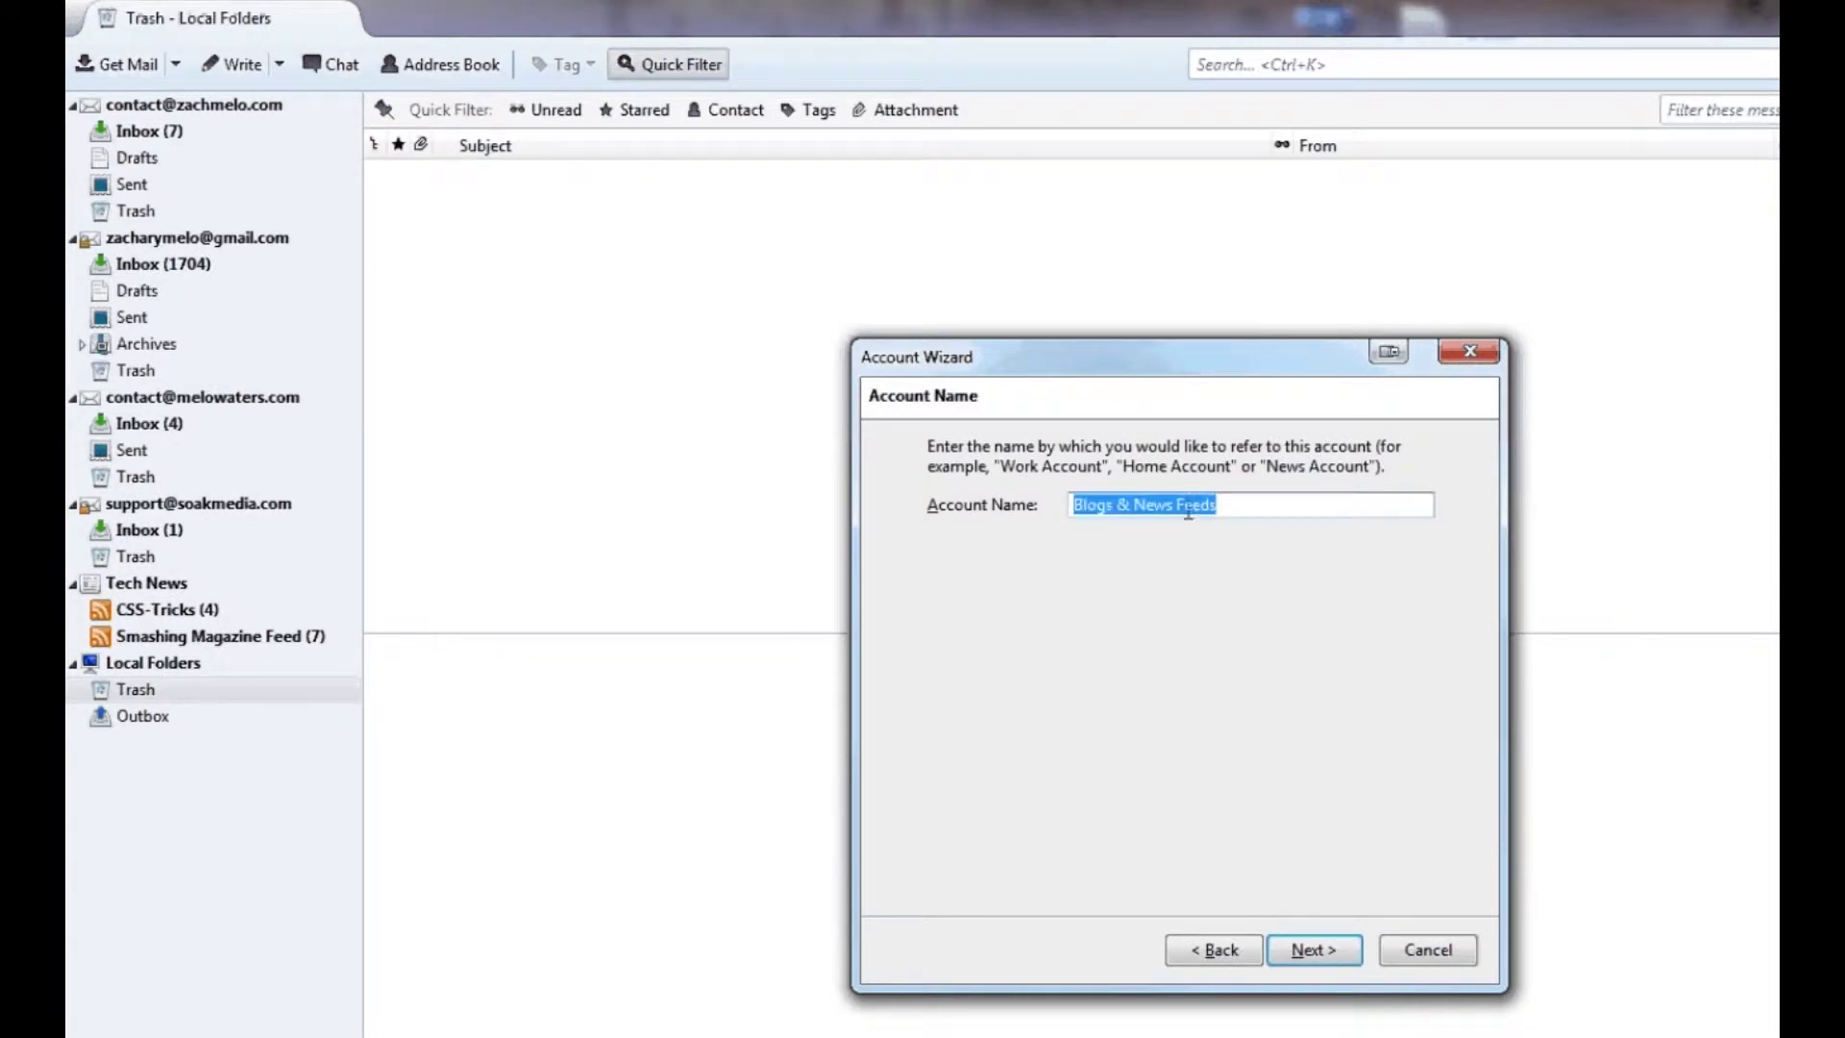
left_click(1179, 506)
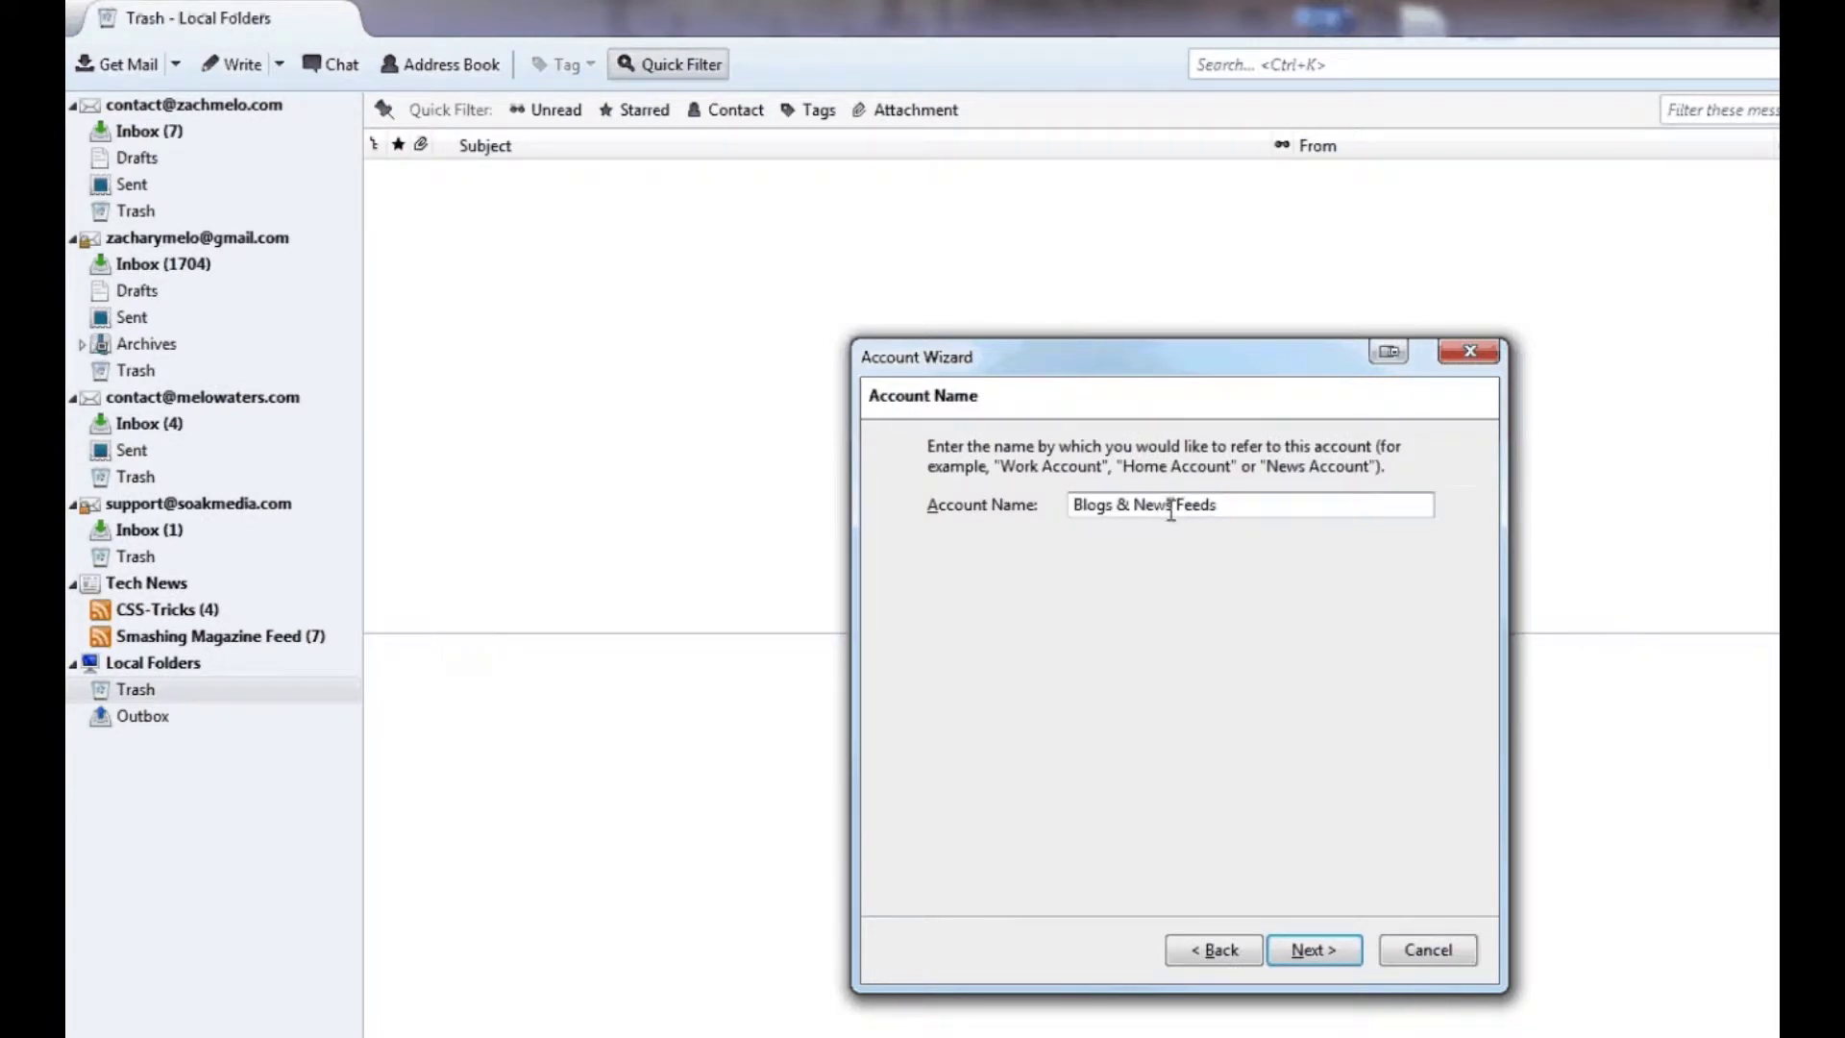
key("shift+Home")
type("Sports")
left_click(1315, 951)
- Finish creating Sports Feeds and open its feed subscriptions manager
left_click(1314, 951)
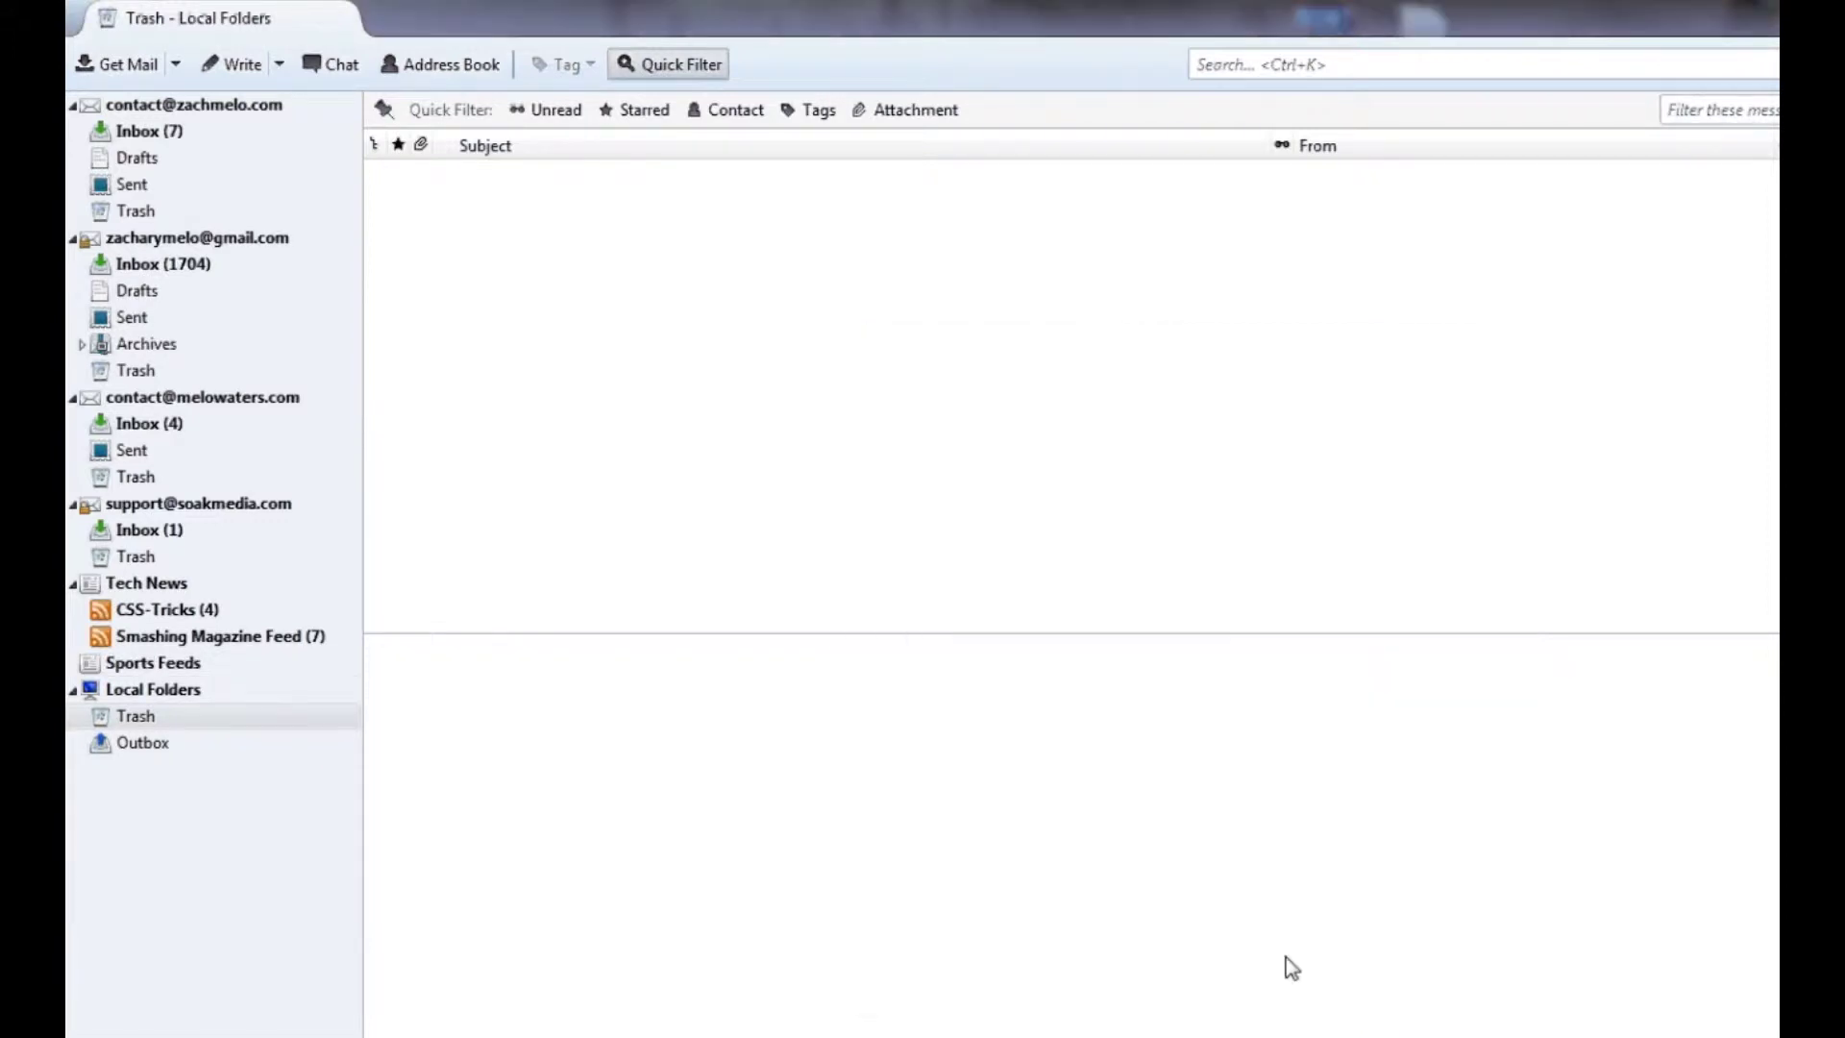
left_click(180, 662)
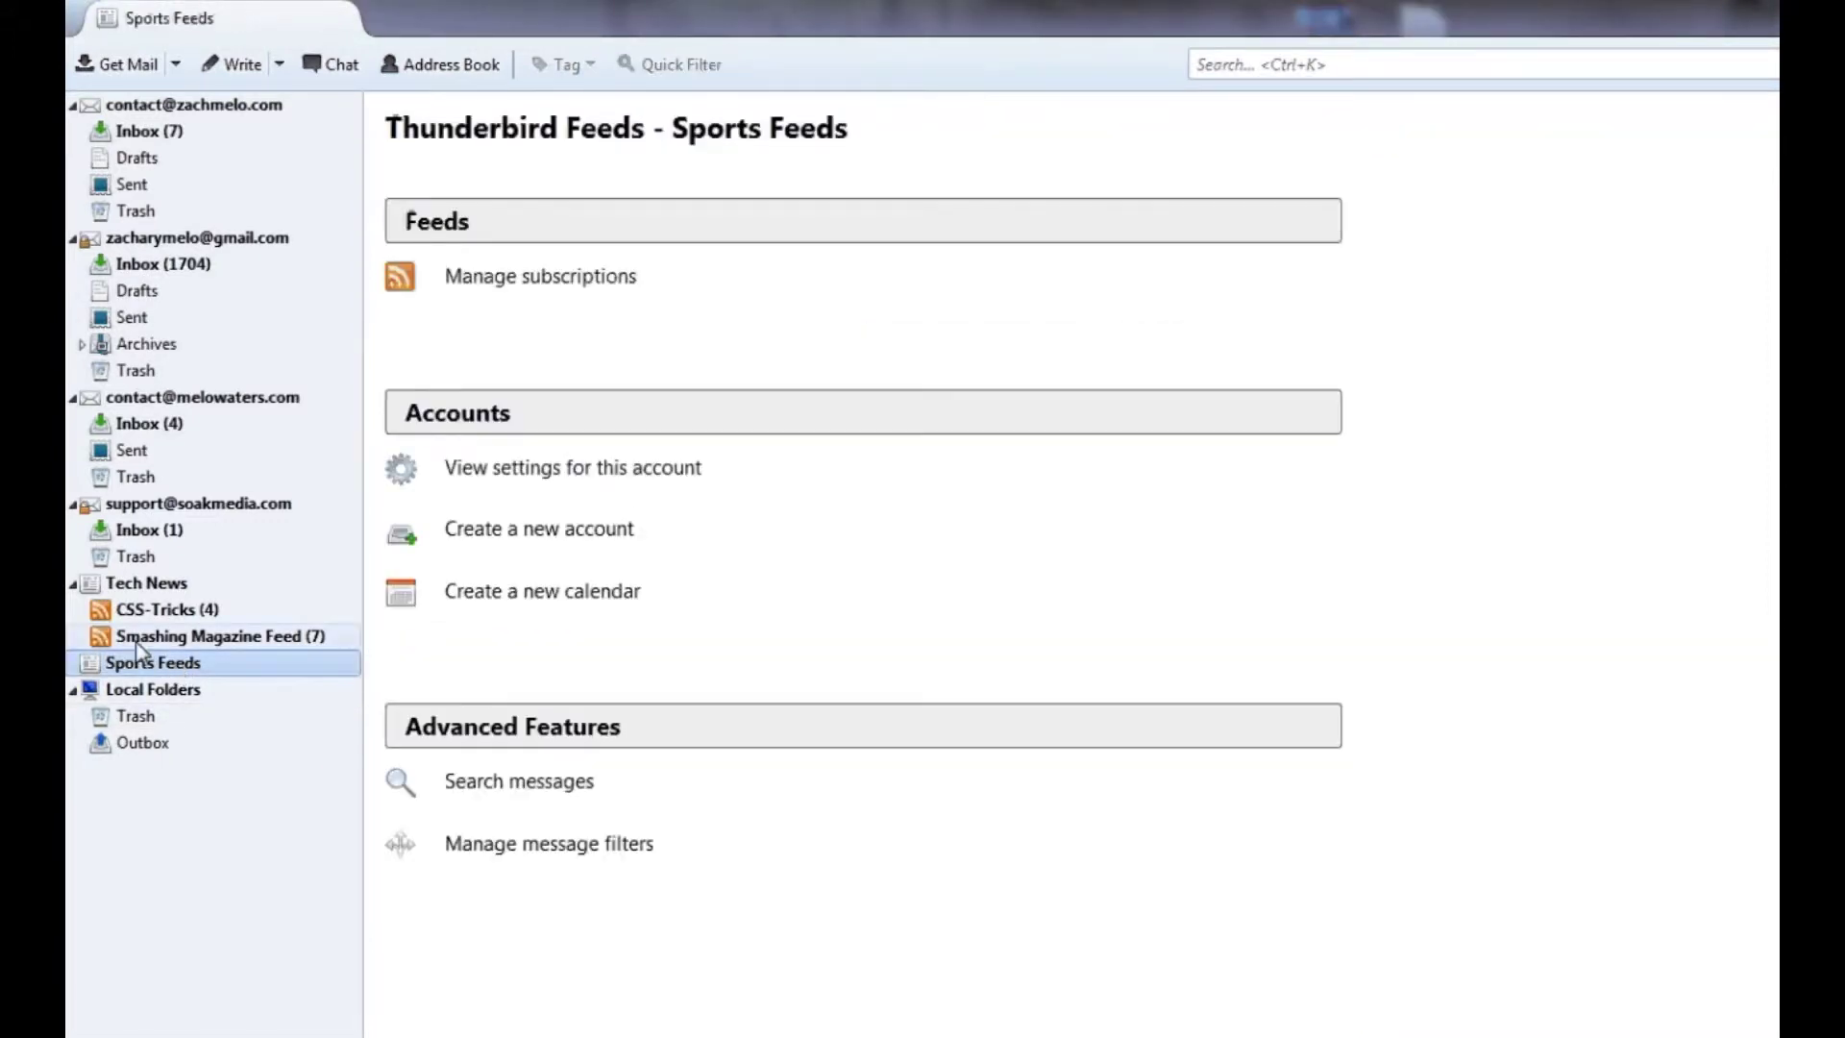
left_click(556, 290)
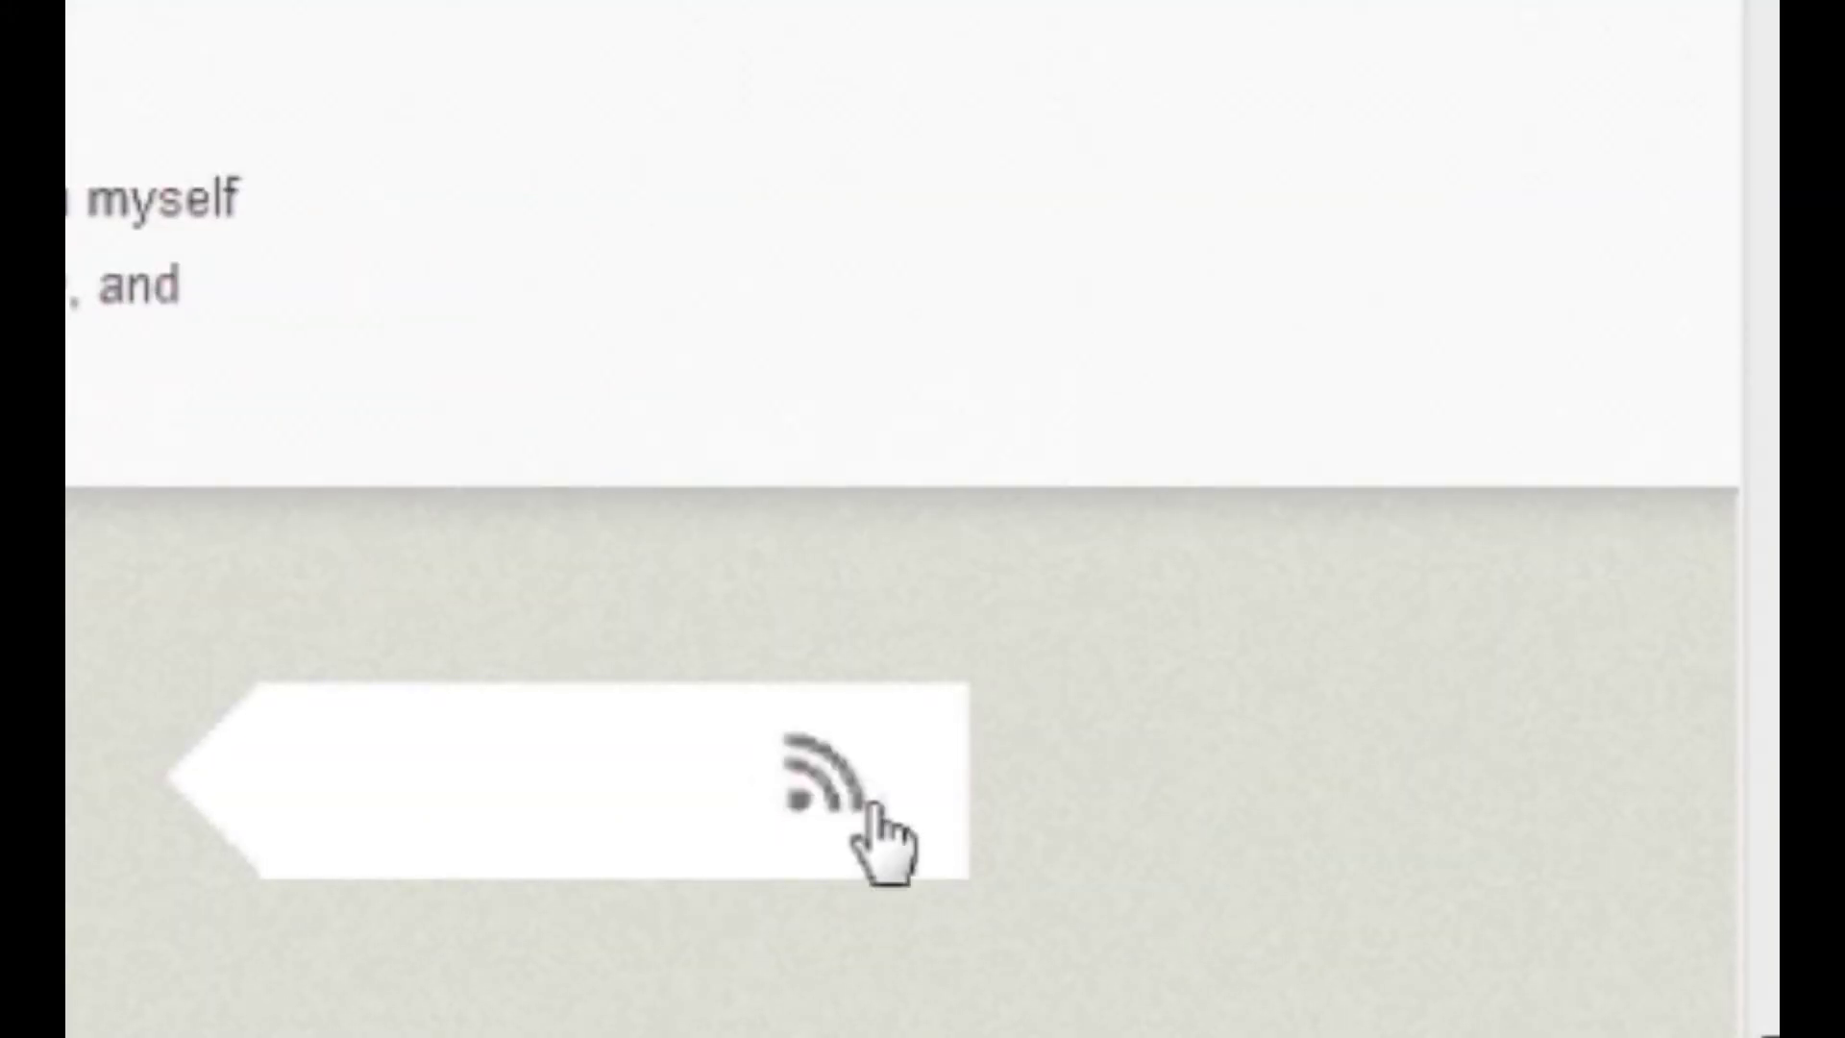
- Copy the zachmelo.com RSS feed address in the browser, then return to Thunderbird
left_click(821, 785)
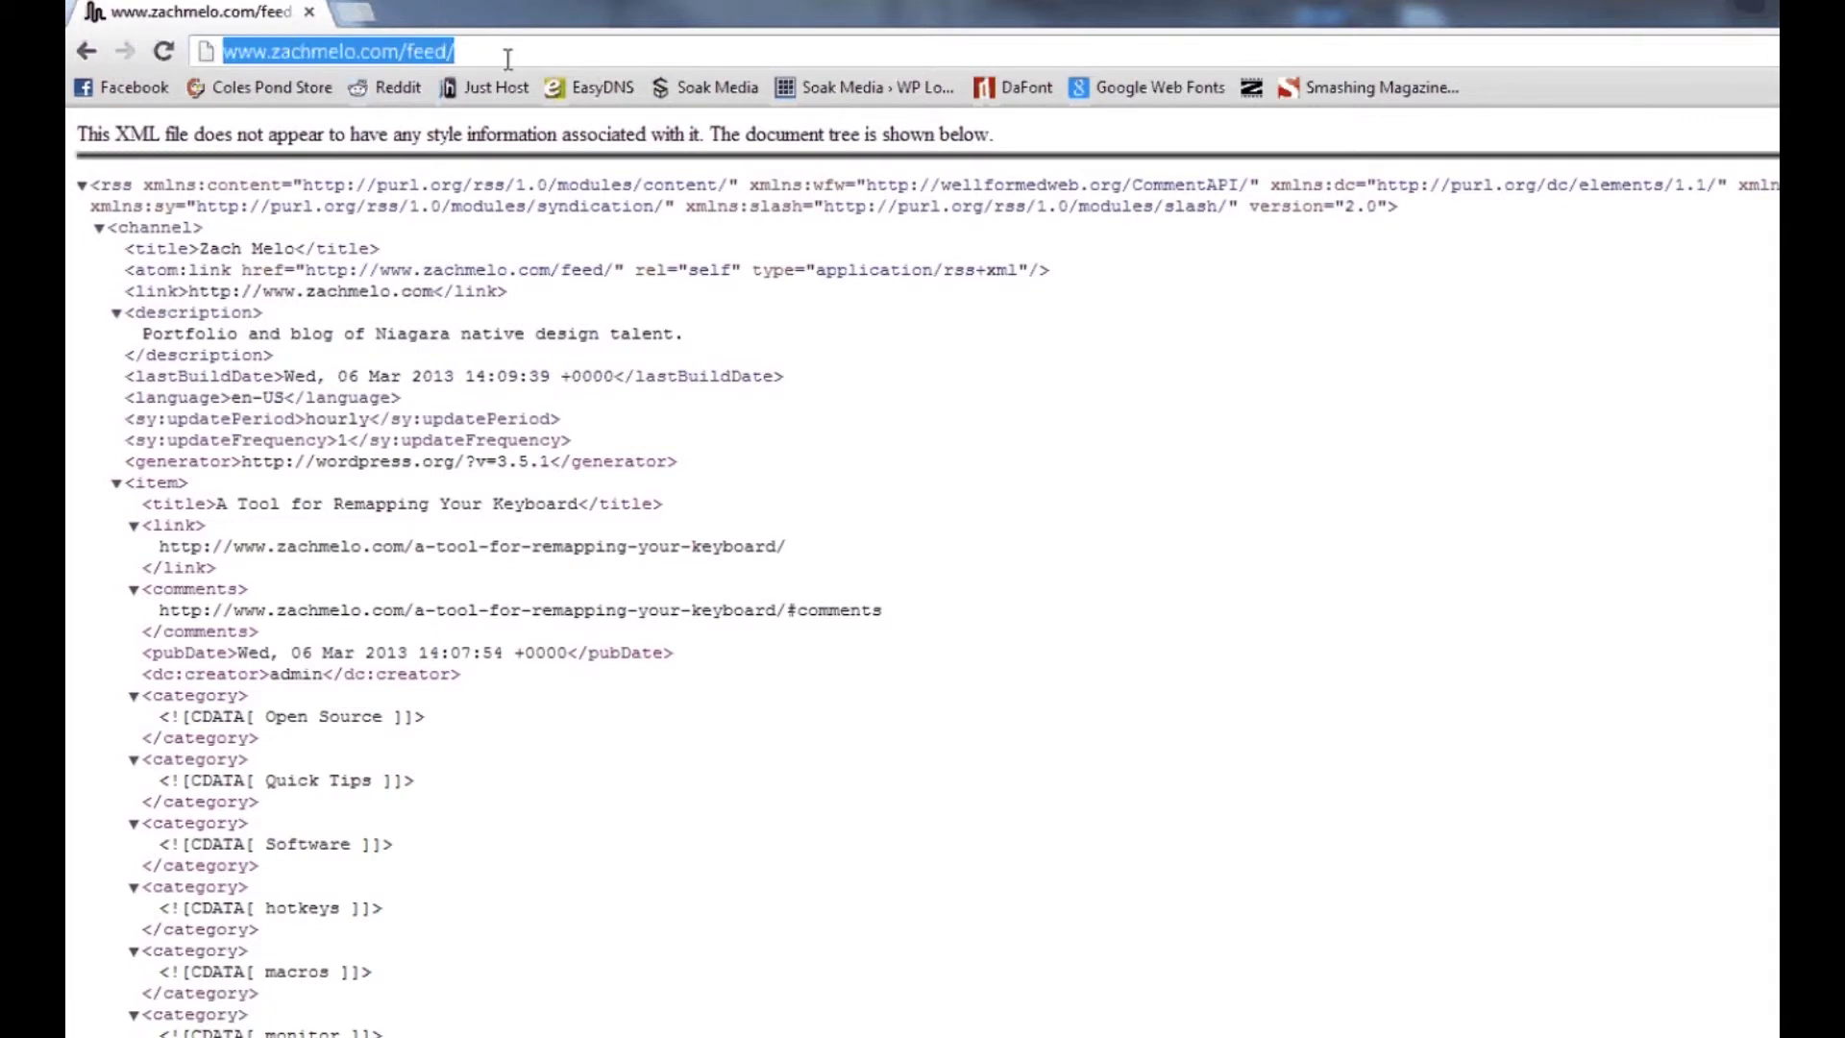
right_click(454, 50)
left_click(515, 138)
key("alt+Tab")
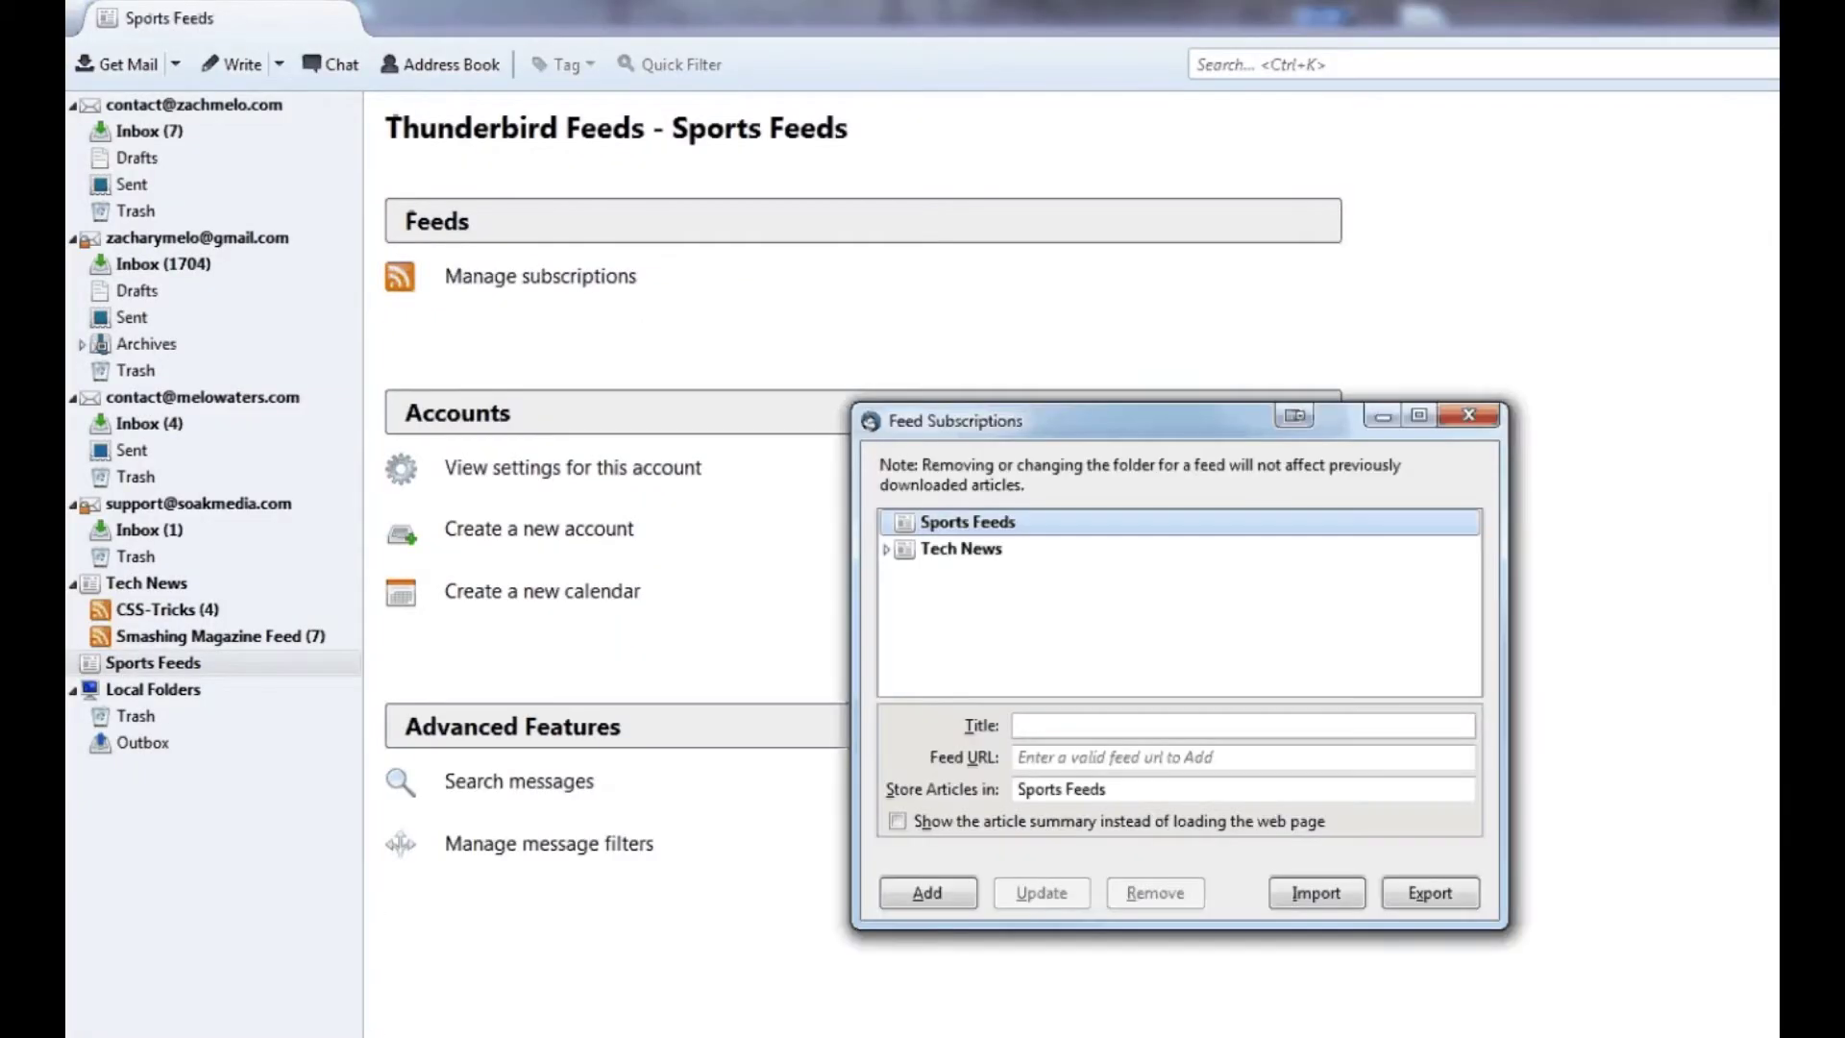
- Paste the zachmelo.com feed URL, add the Zach Melo feed, and close Feed Subscriptions
left_click(940, 754)
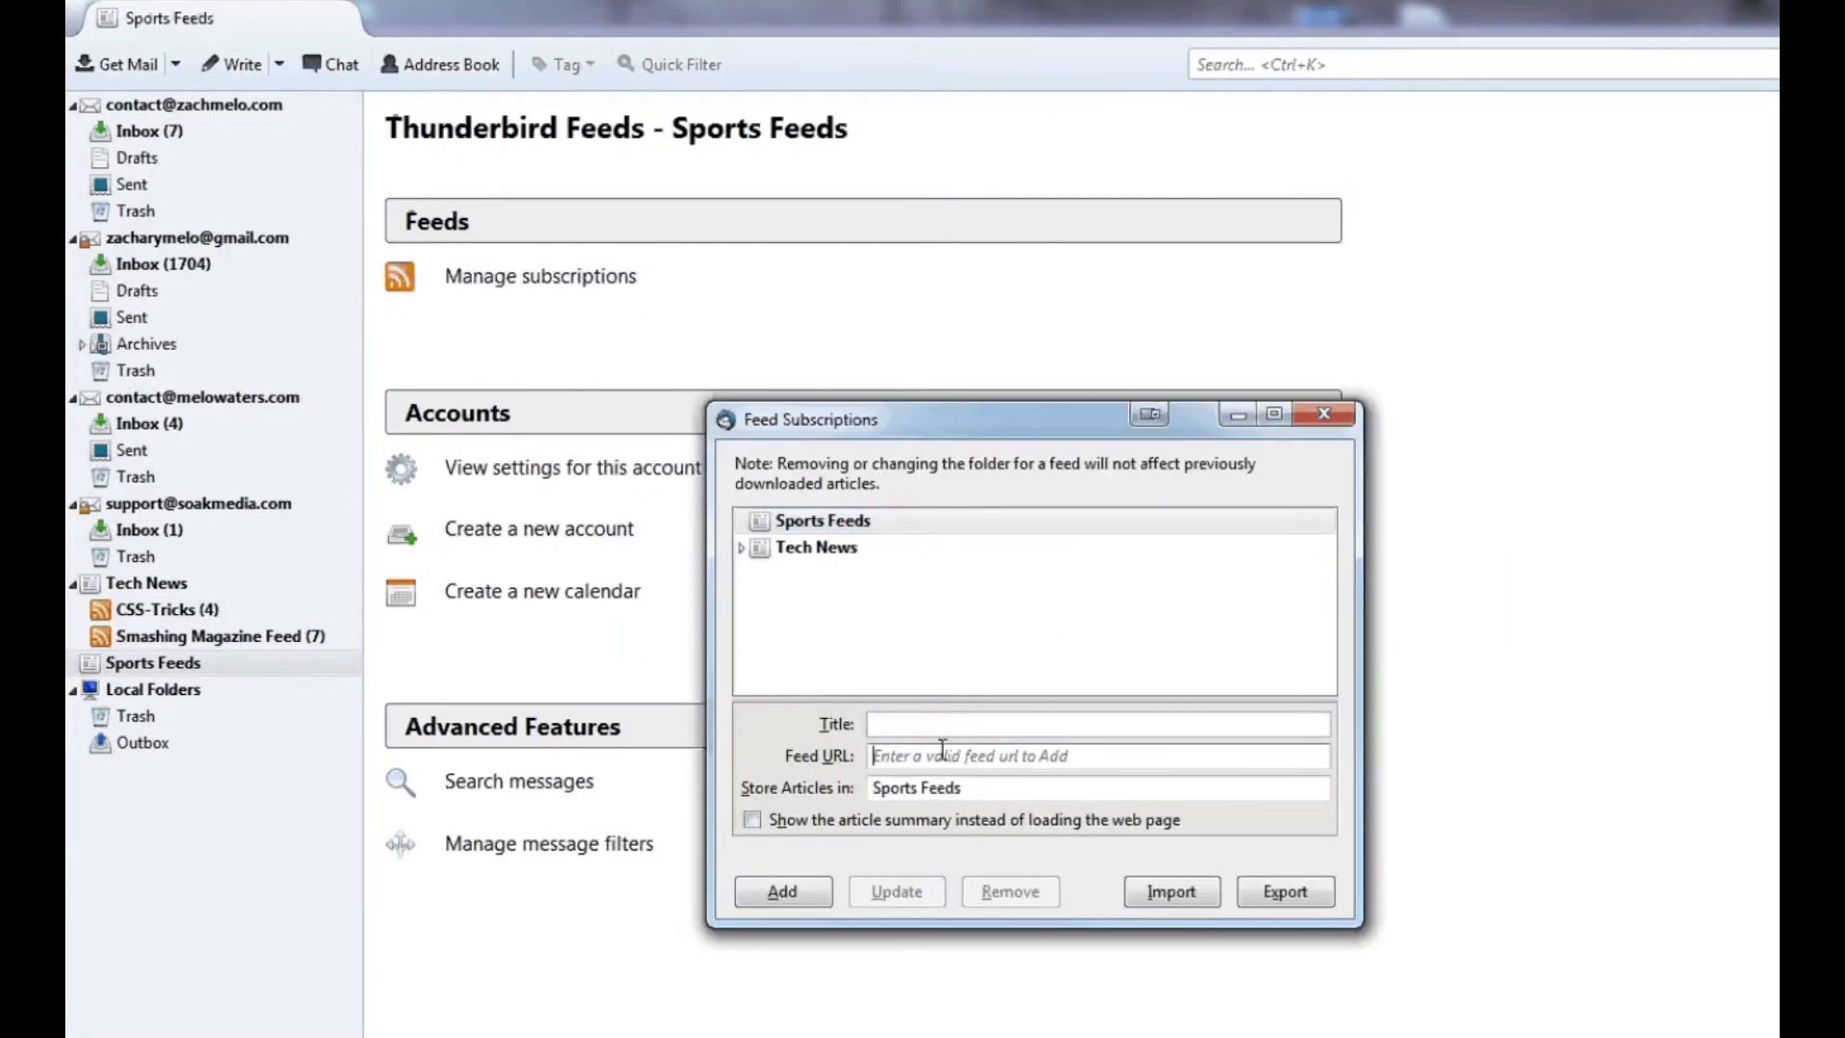
key("ctrl+v")
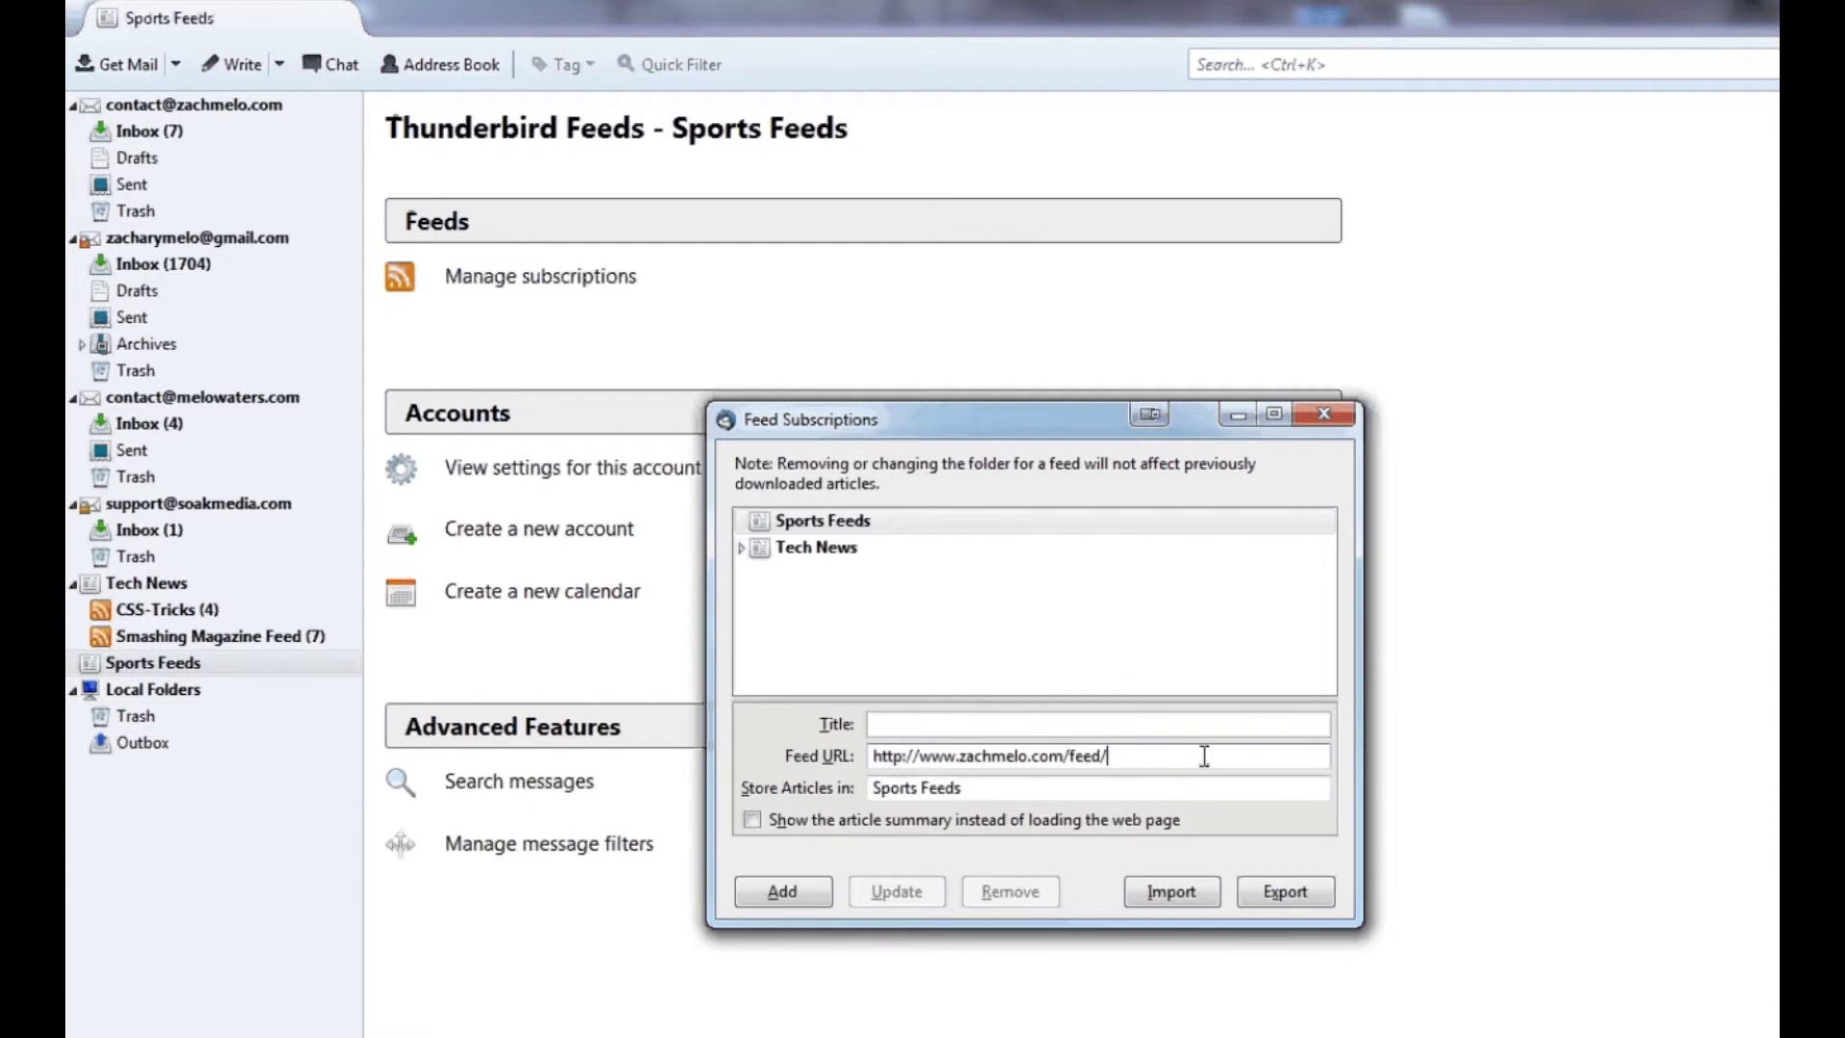
left_click(947, 791)
left_click(781, 891)
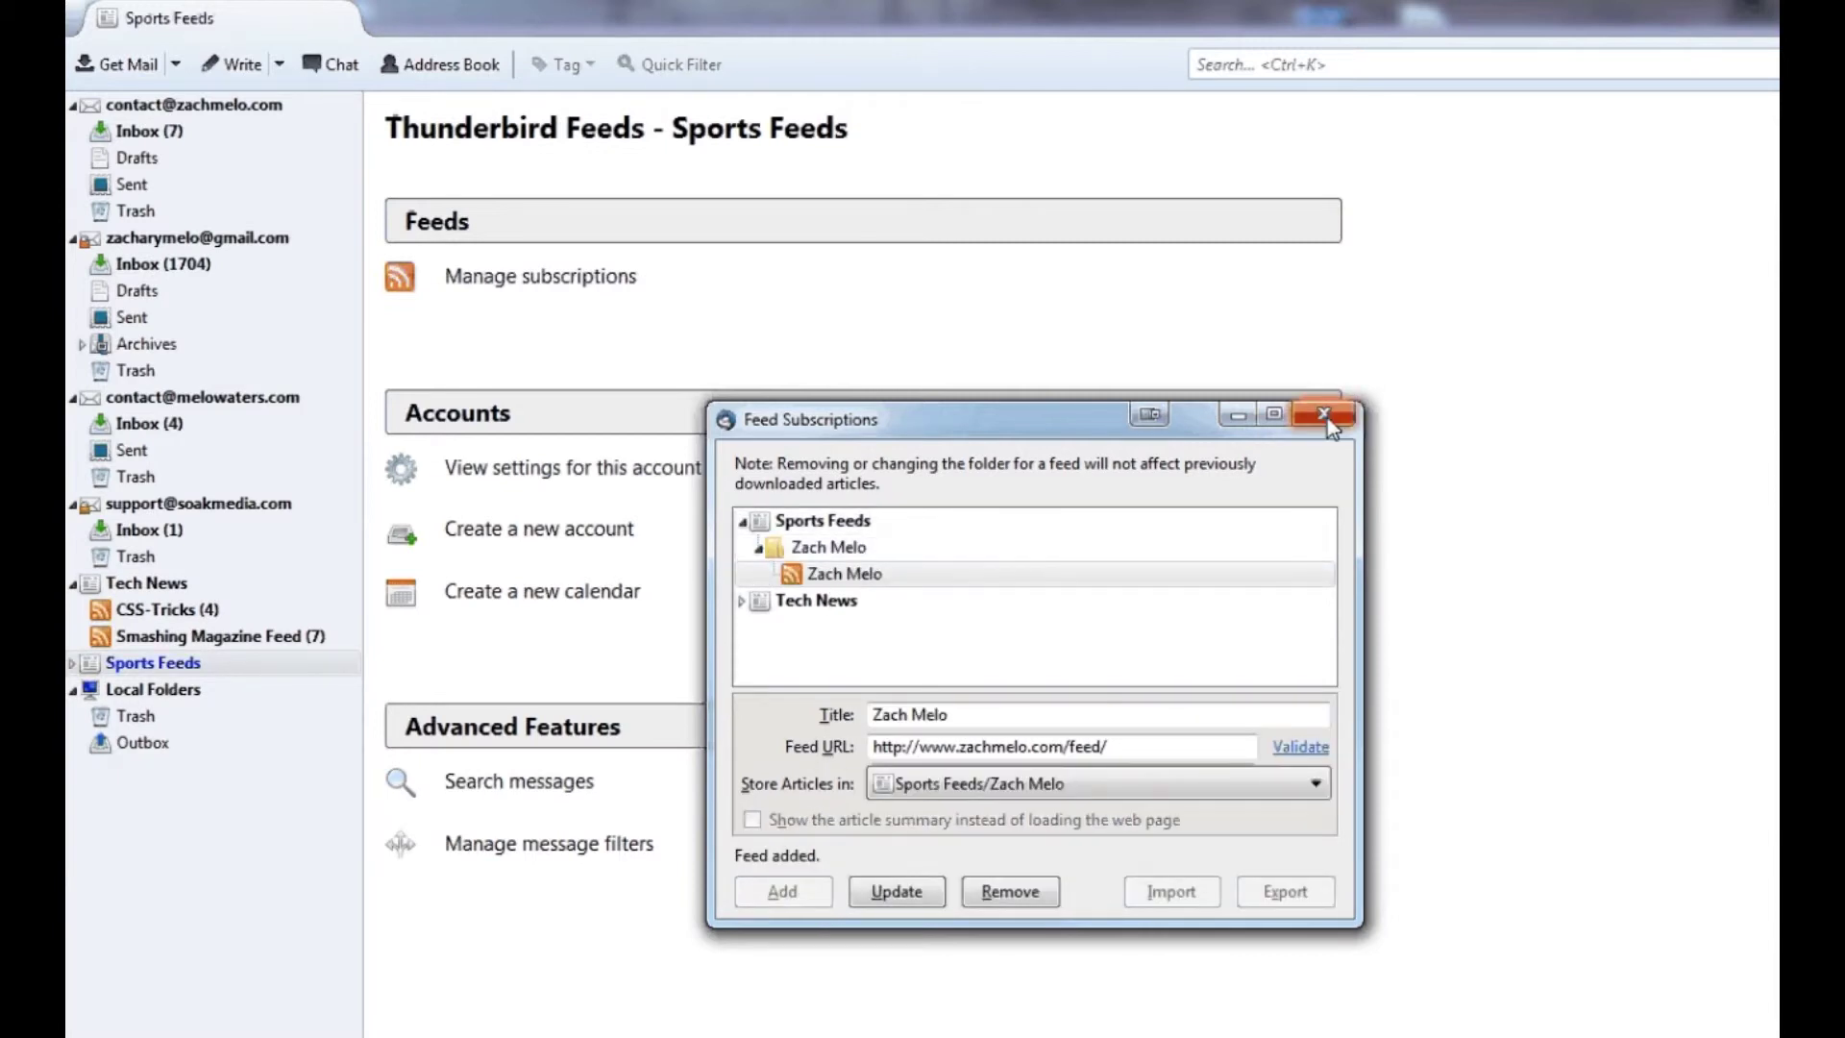
left_click(1323, 416)
left_click(151, 662)
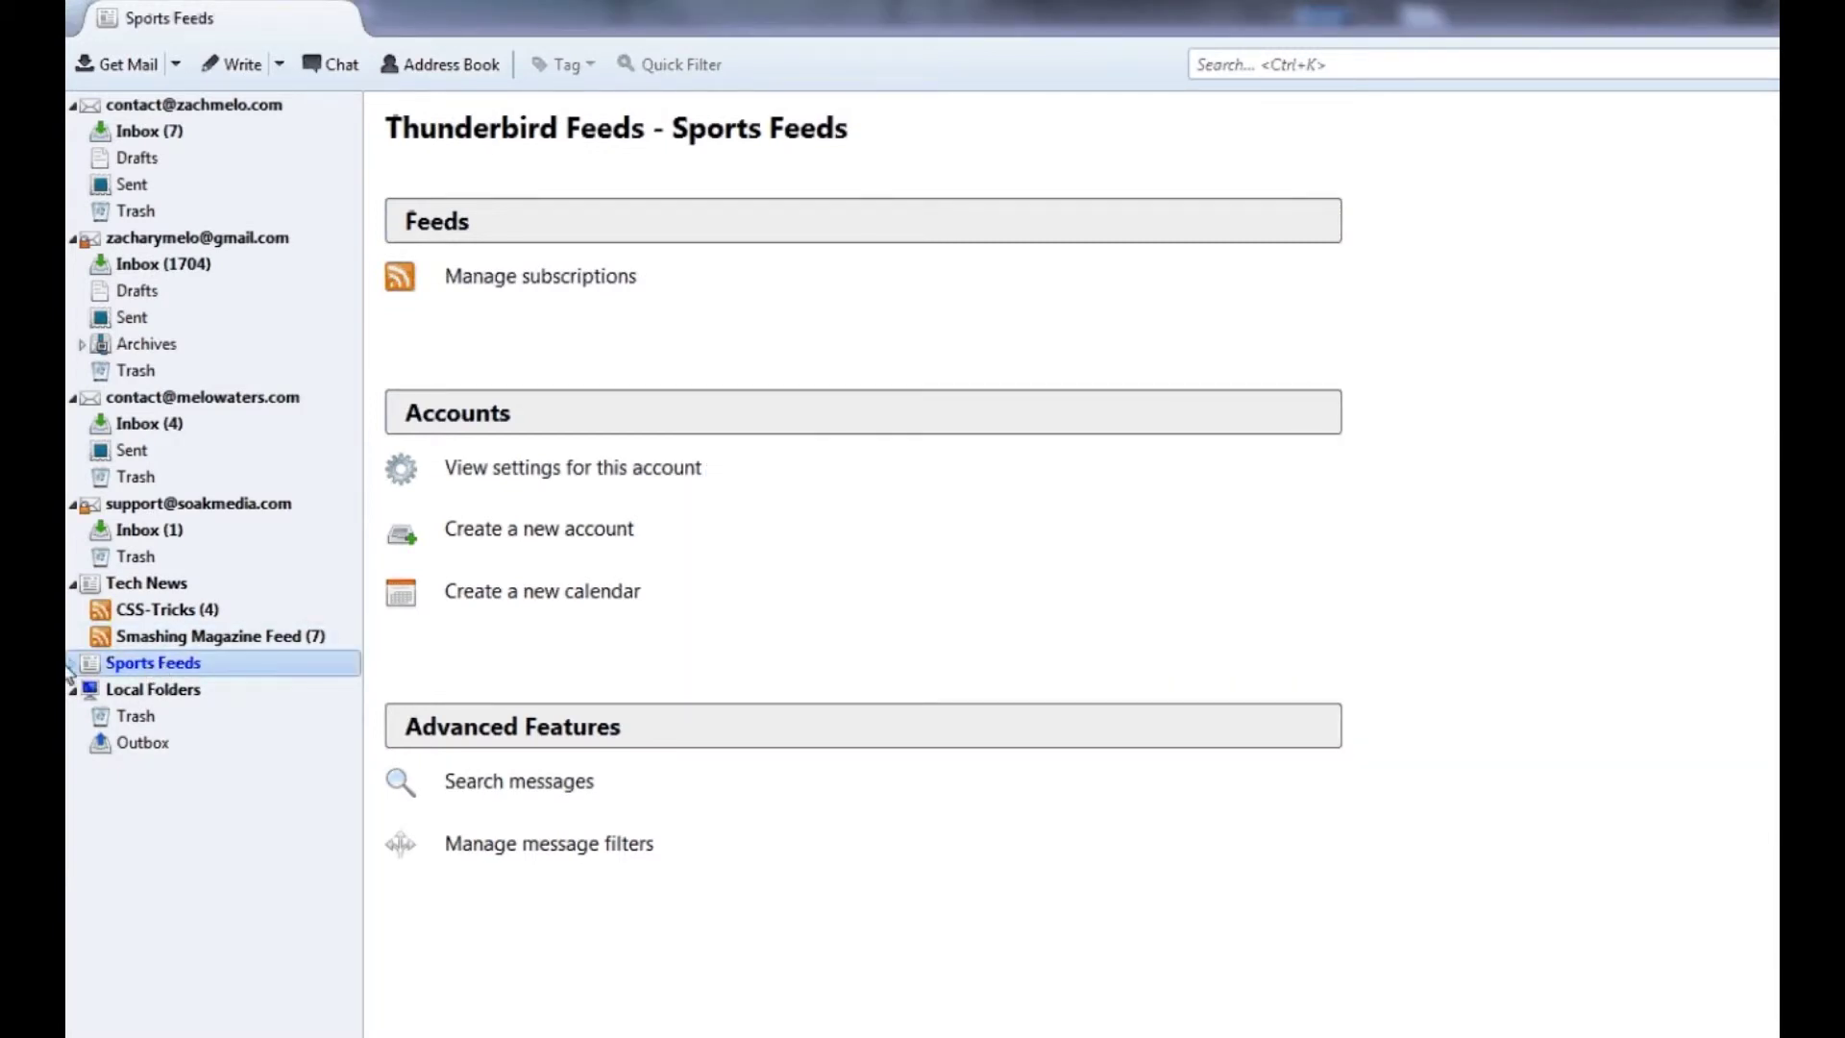
left_click(73, 664)
left_click(144, 690)
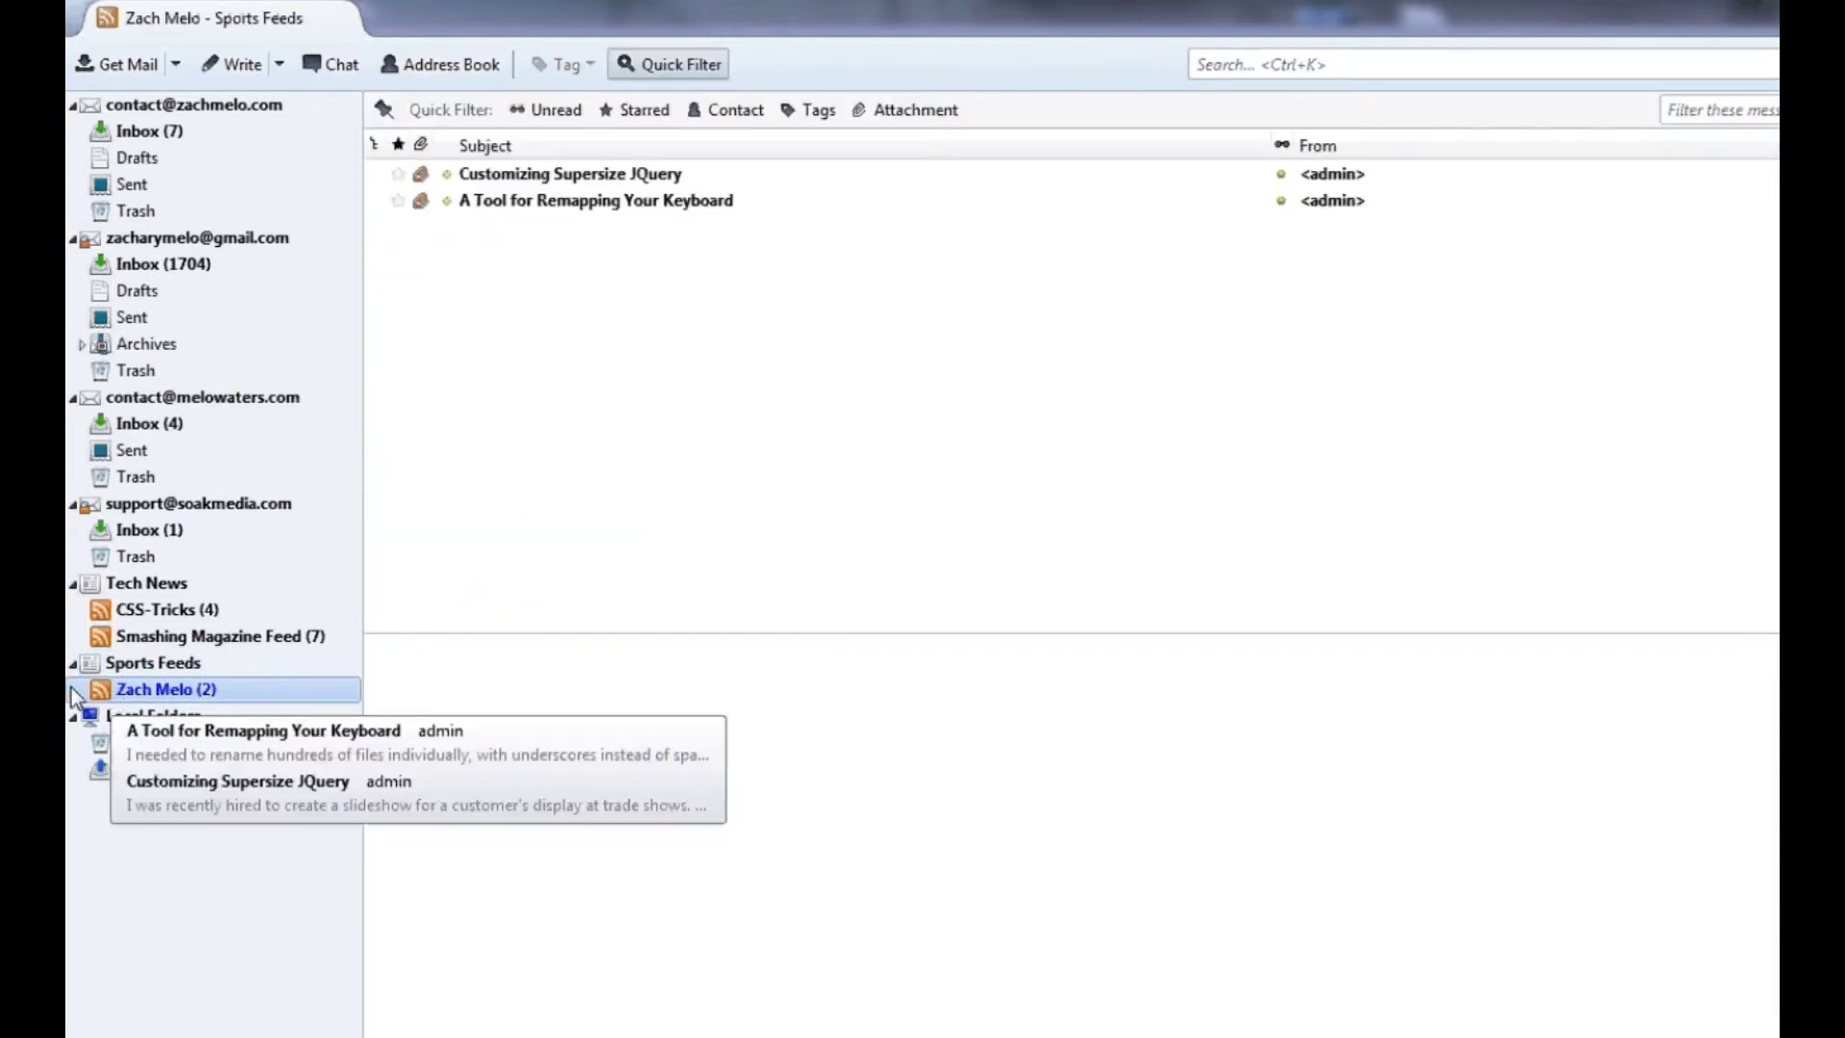
left_click(591, 201)
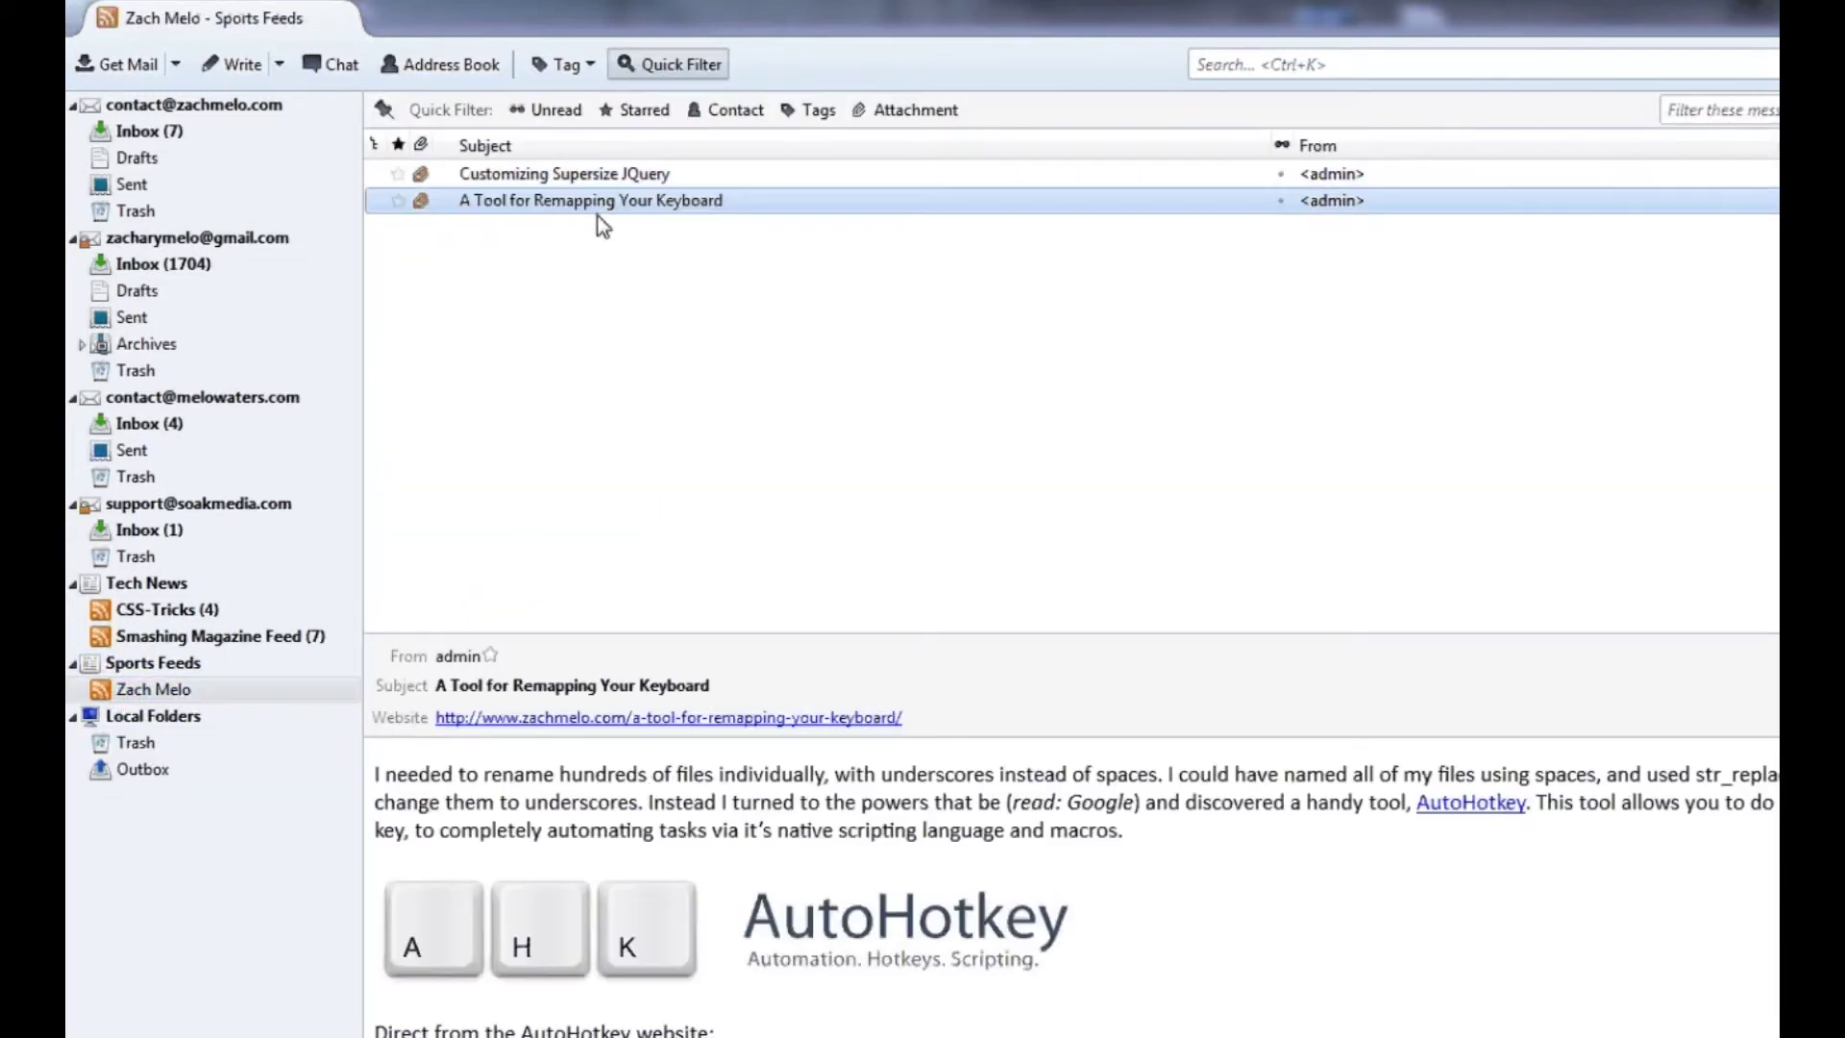
- Enlarge the preview and open Customizing Supersize JQuery in its own tab
key("Down")
left_click_drag(888, 634, 888, 289)
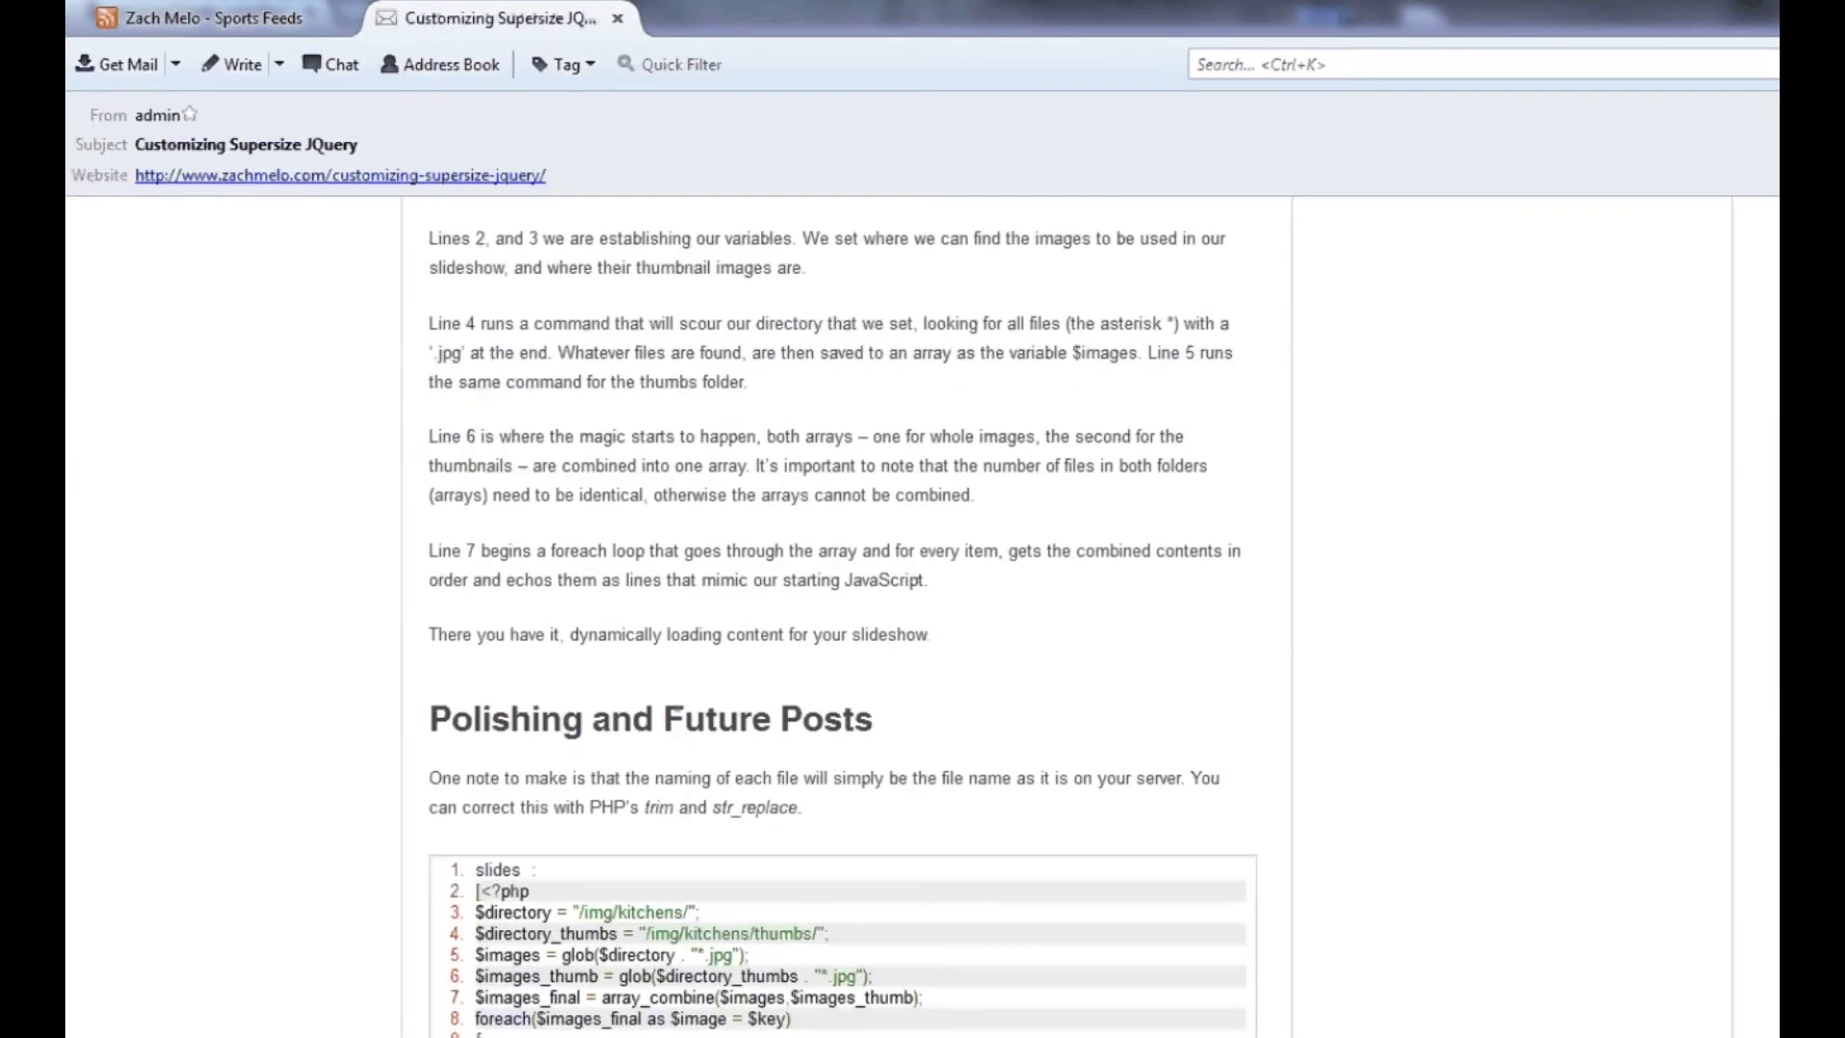
scroll(922, 576, "down", 10)
key("Home")
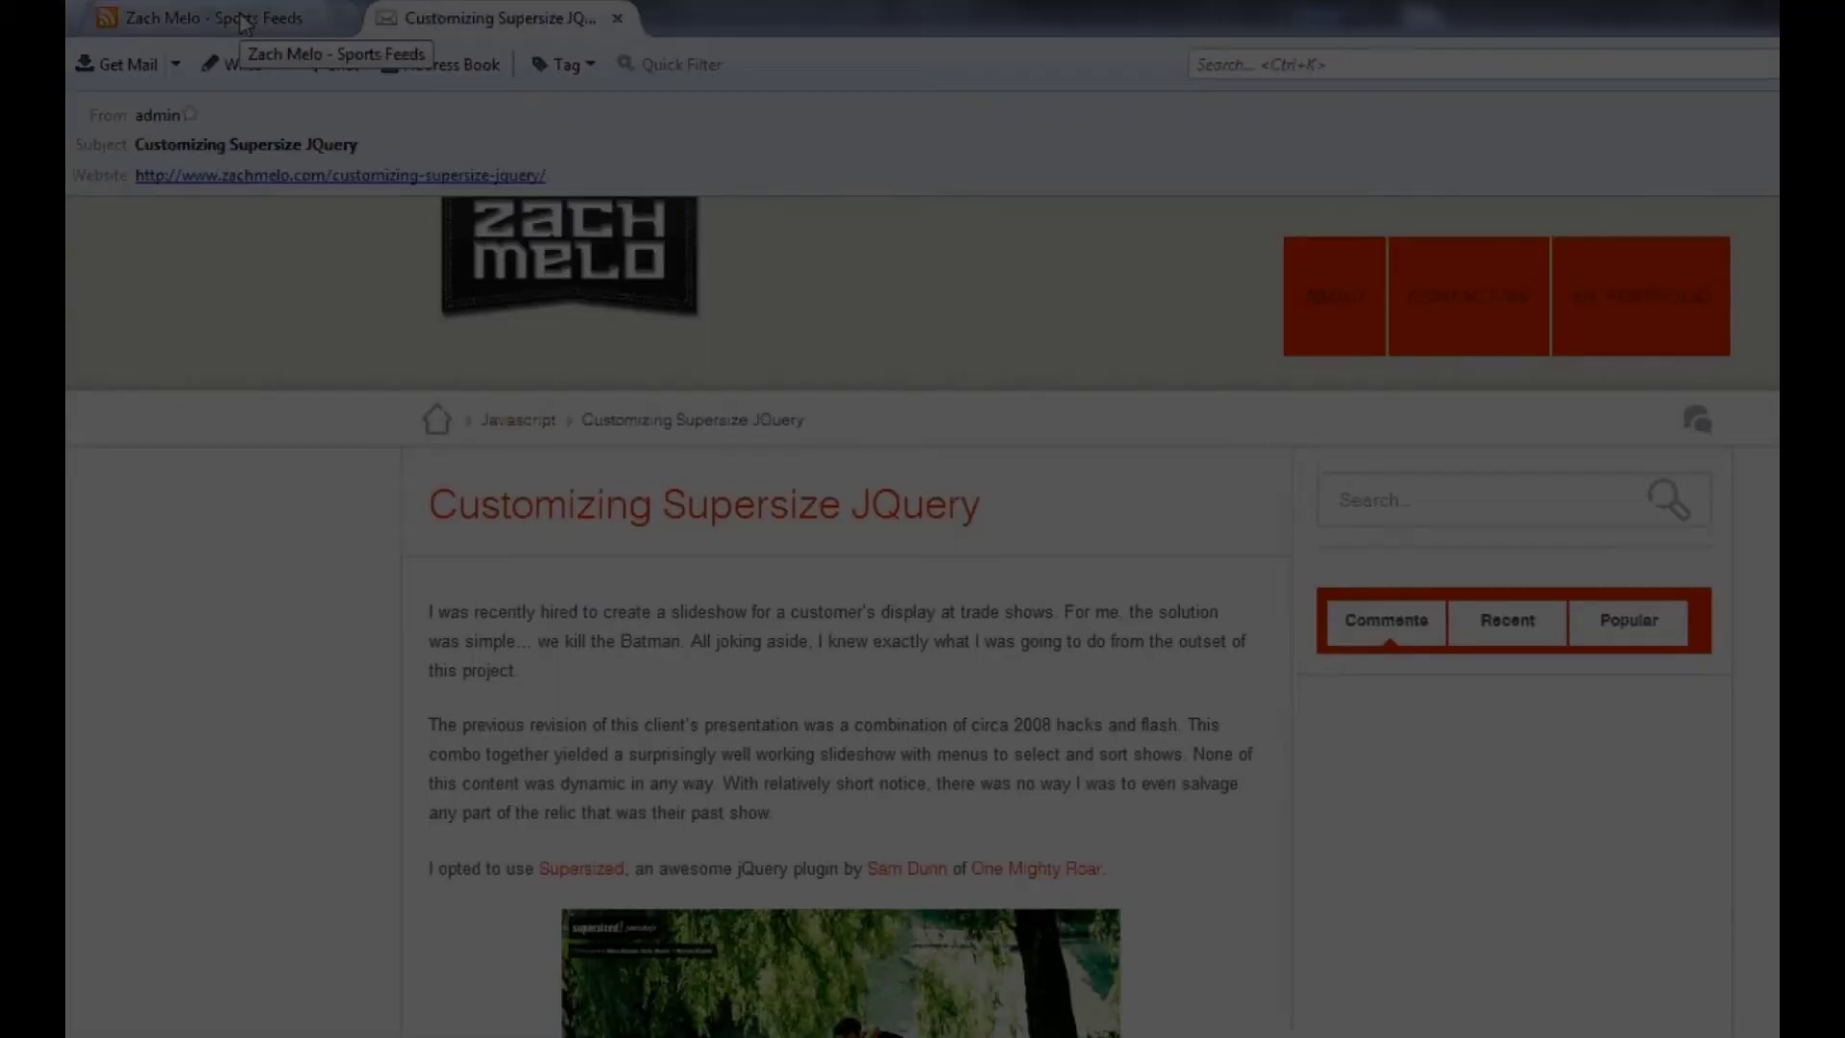